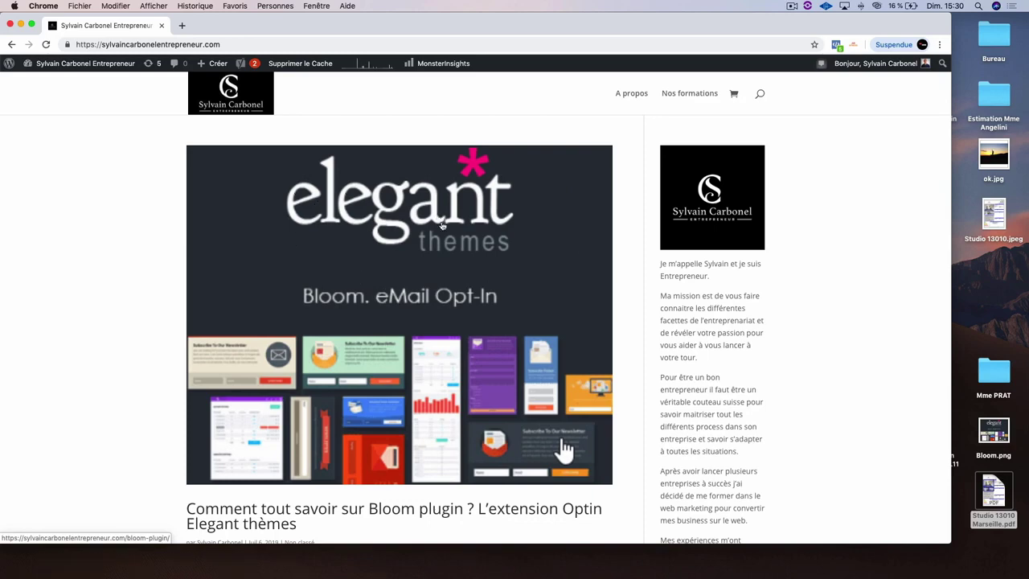
- Look through the list of blog articles on the home page down to the footer
scroll(457, 246, down, 3)
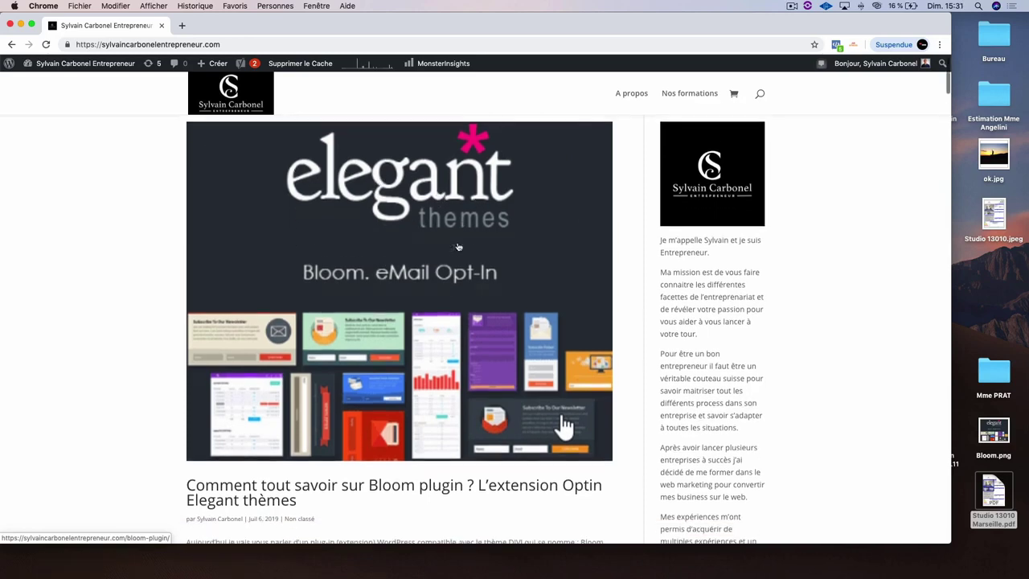
scroll(458, 247, up, 3)
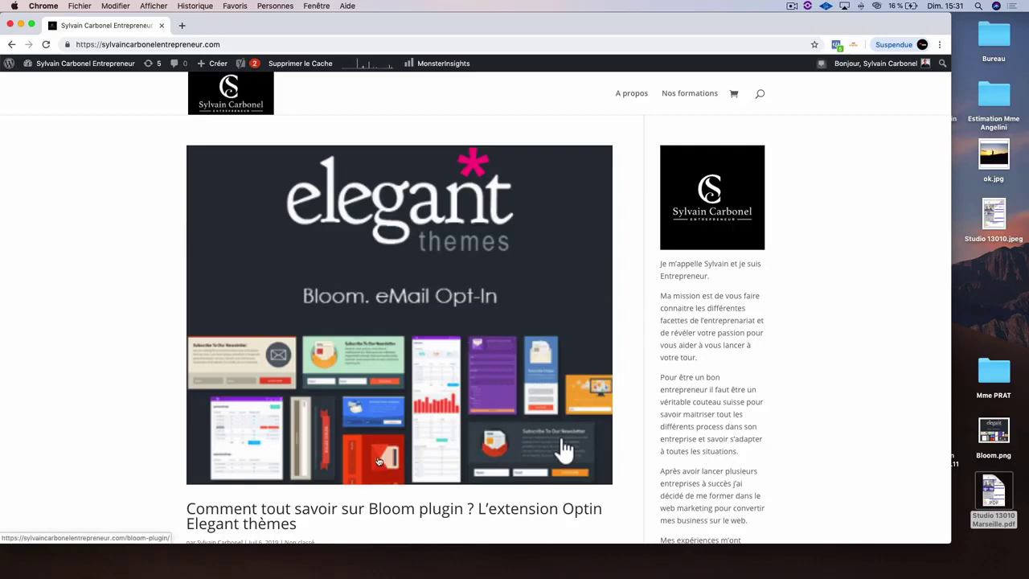
scroll(378, 460, down, 20)
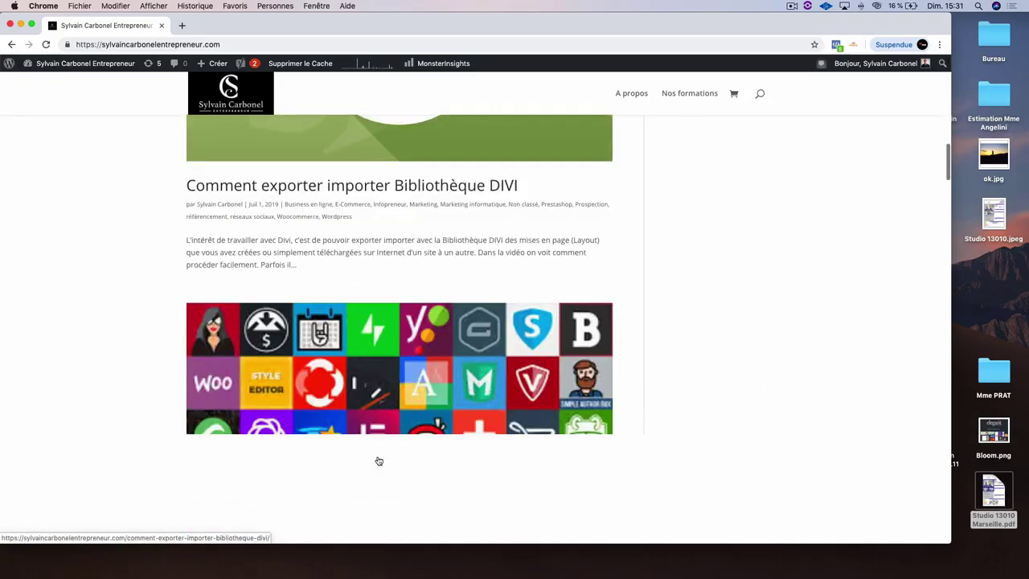
scroll(379, 460, down, 20)
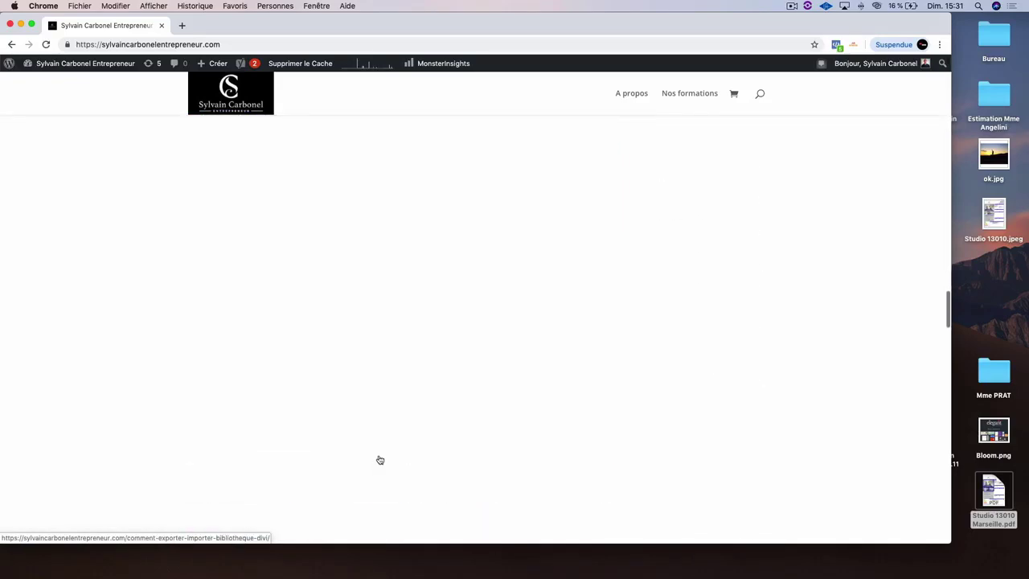
scroll(380, 459, down, 20)
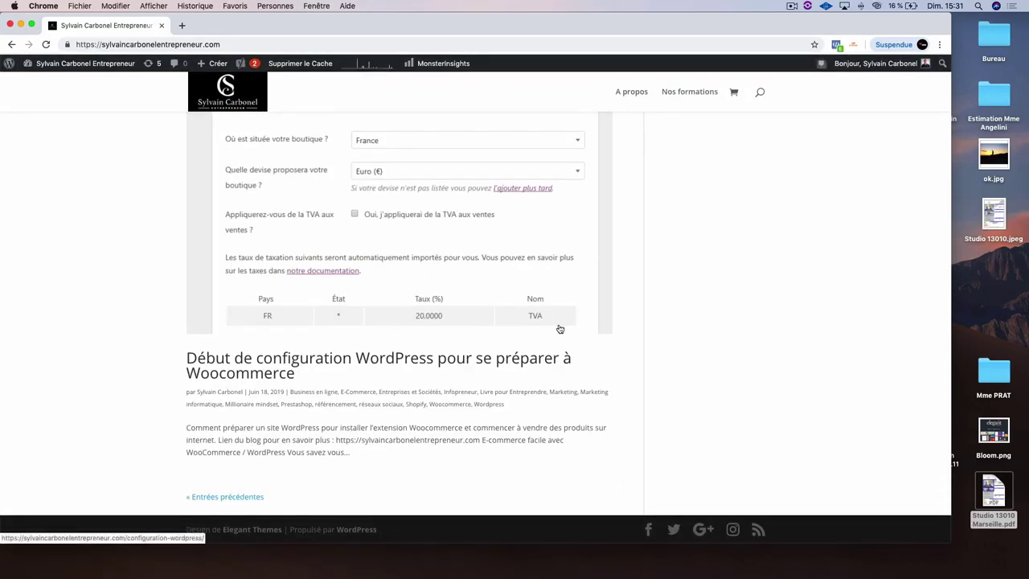
scroll(571, 338, up, 5)
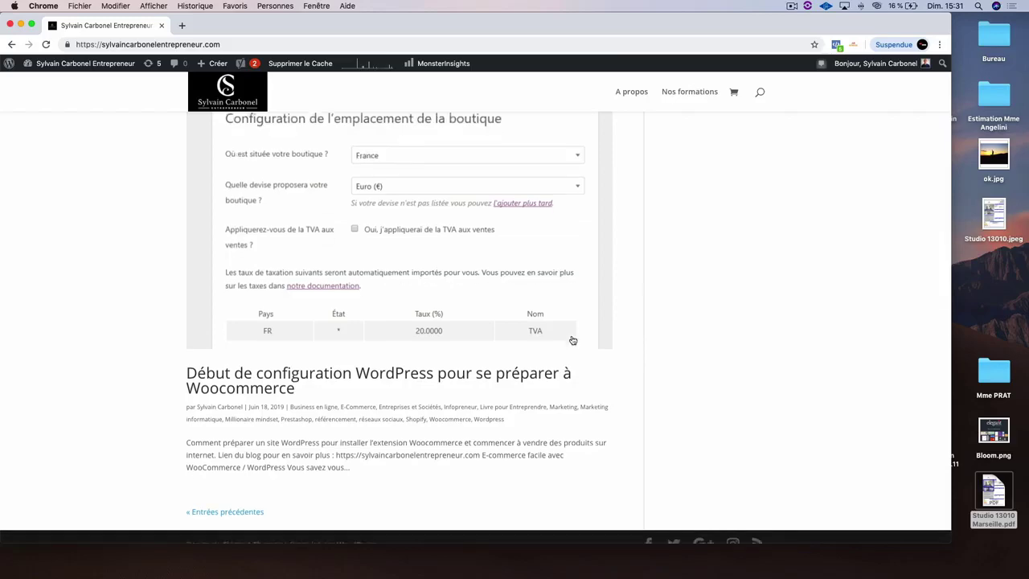
scroll(573, 341, down, 5)
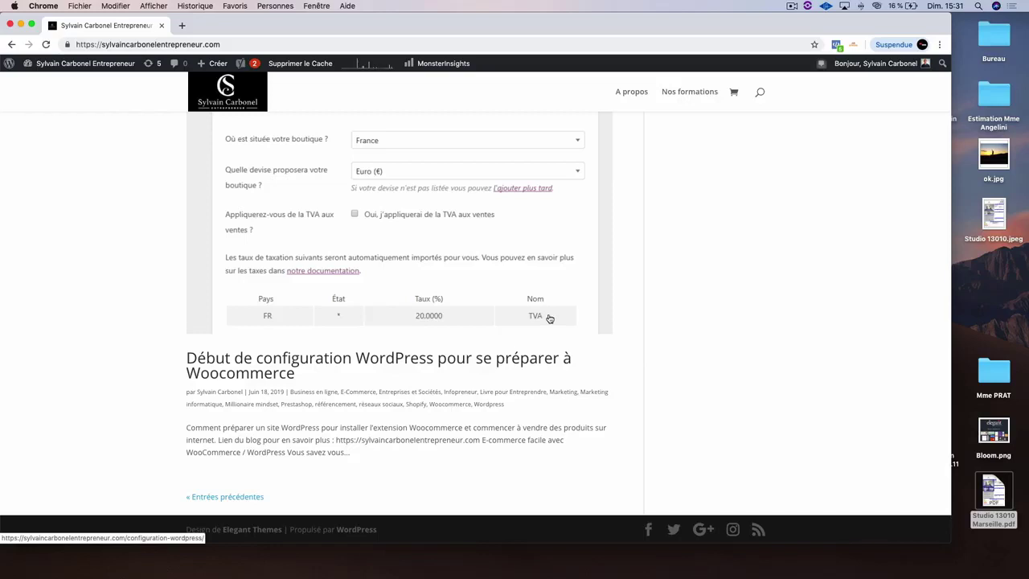
- Open the blog article "Comment configurer Woocommerce?" and go through it to the end of the page
mouse_move(96, 64)
scroll(517, 323, up, 3)
scroll(517, 323, up, 1)
click(385, 174)
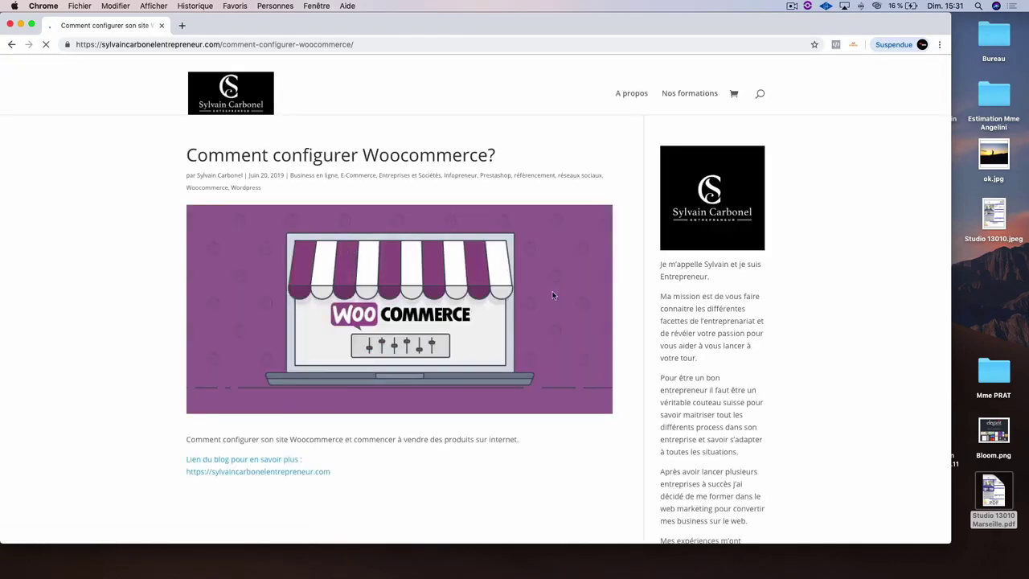
scroll(551, 291, down, 10)
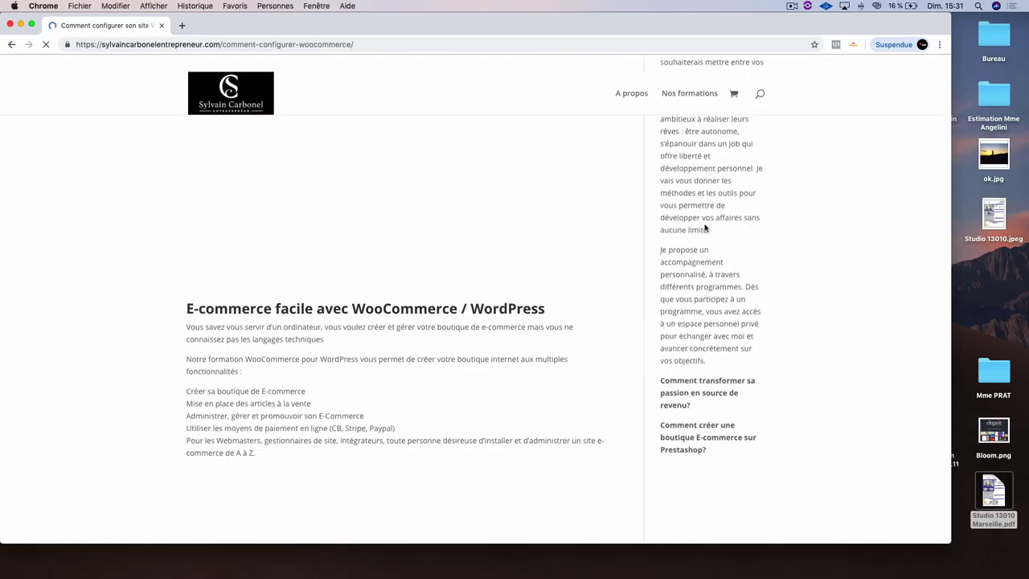
scroll(589, 405, down, 1)
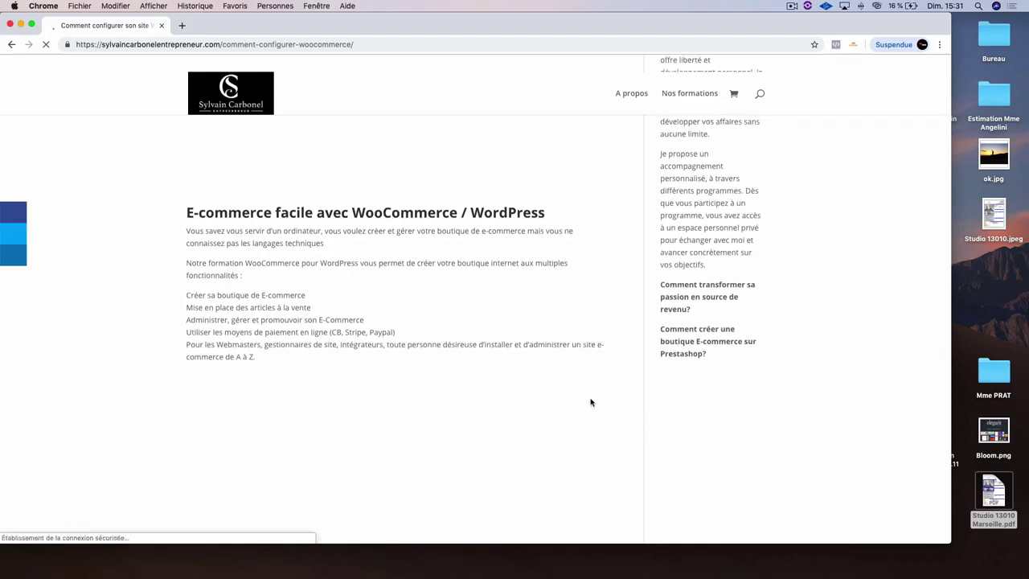
scroll(553, 434, down, 5)
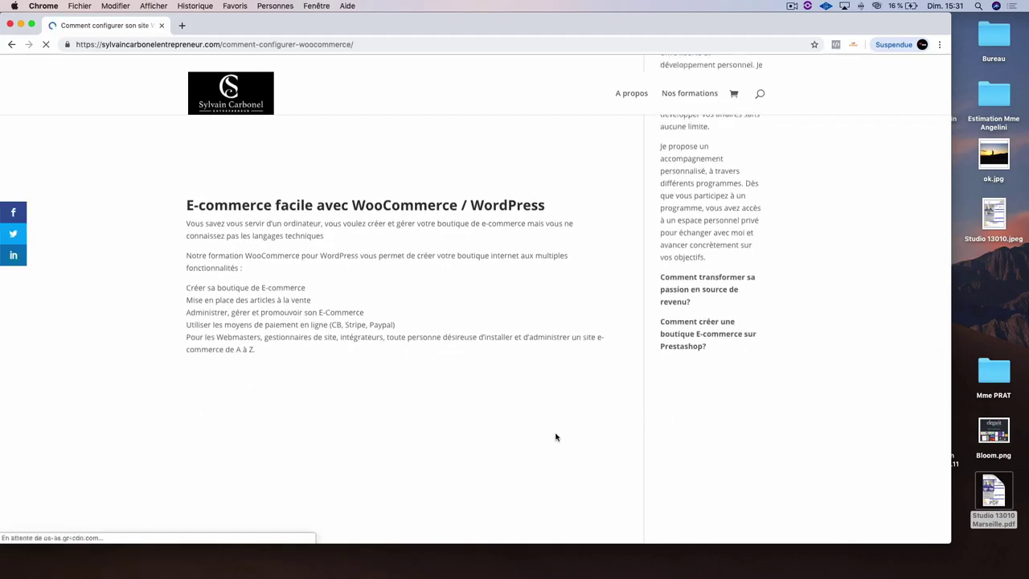
scroll(494, 415, down, 5)
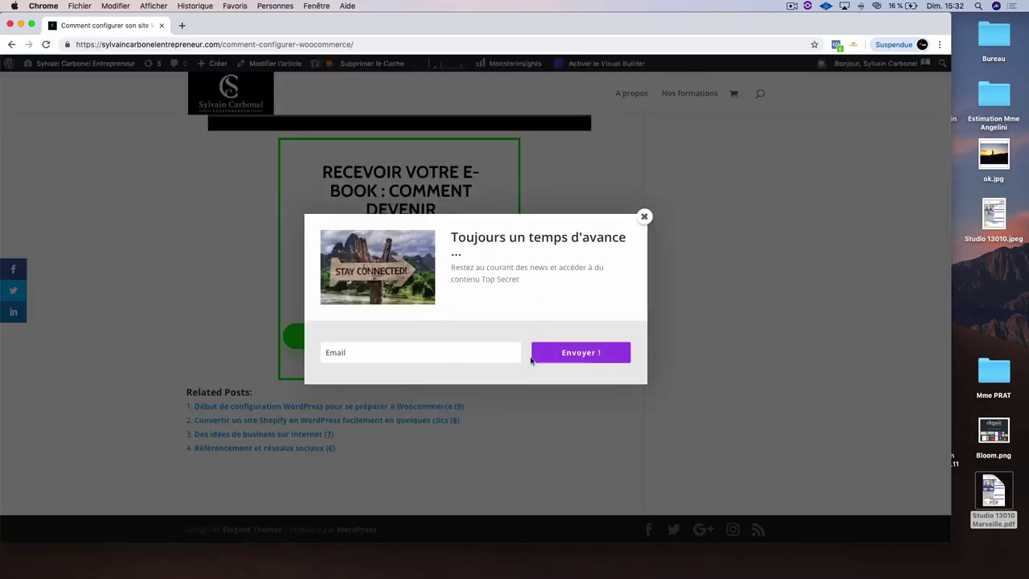
click(419, 356)
text(fdfd)
key(BackSpace)
key(BackSpace)
key(BackSpace)
key(BackSpace)
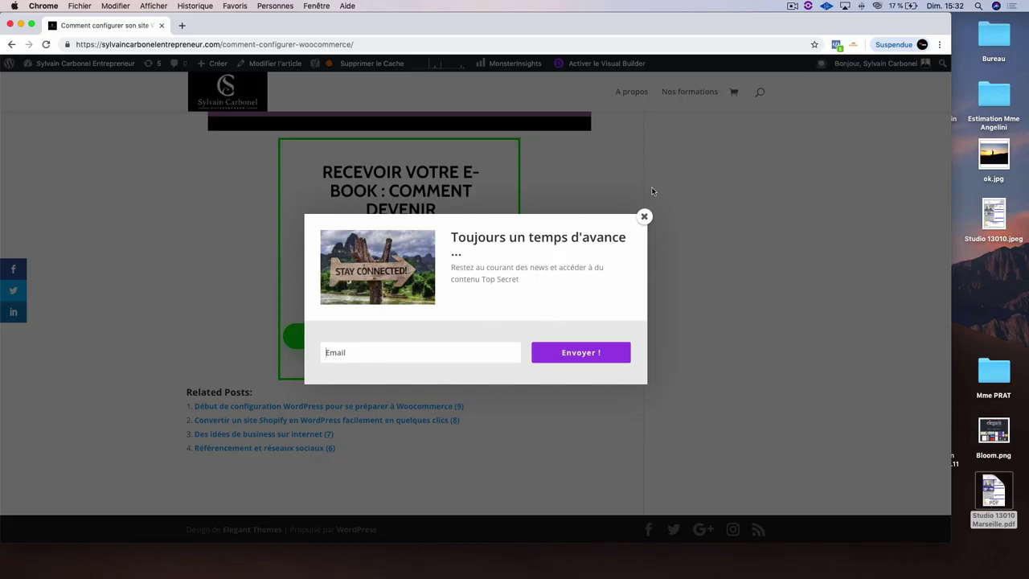
- Close the newsletter pop-up and review the article's video, e-book form and social sharing buttons
click(643, 217)
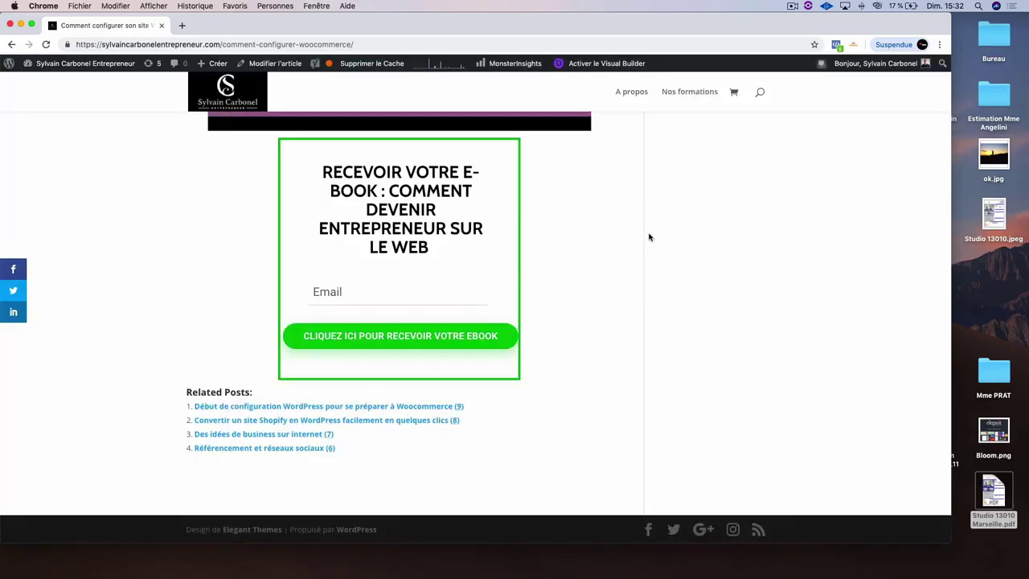
scroll(704, 356, up, 5)
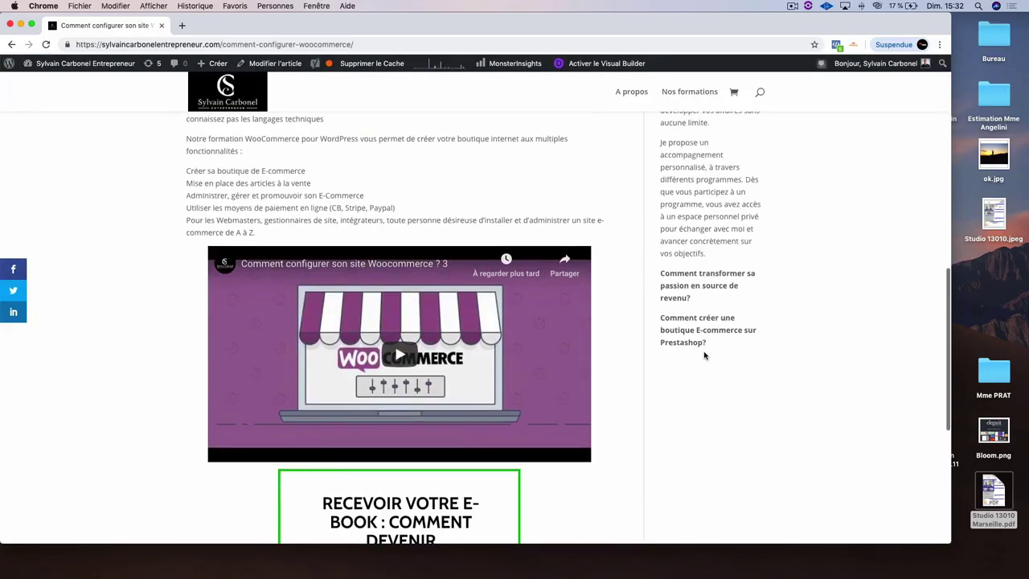
scroll(704, 355, down, 4)
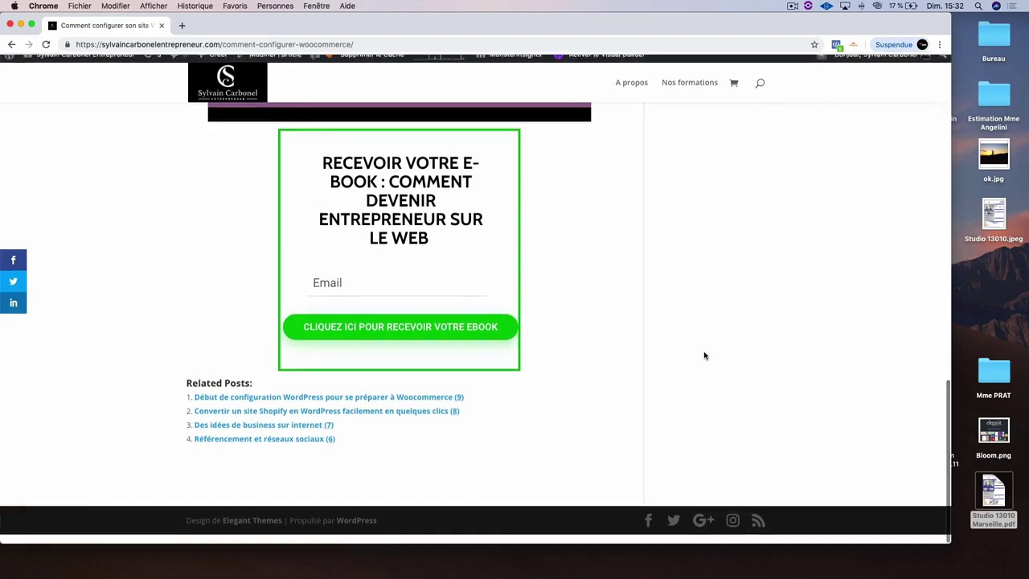
scroll(703, 354, up, 7)
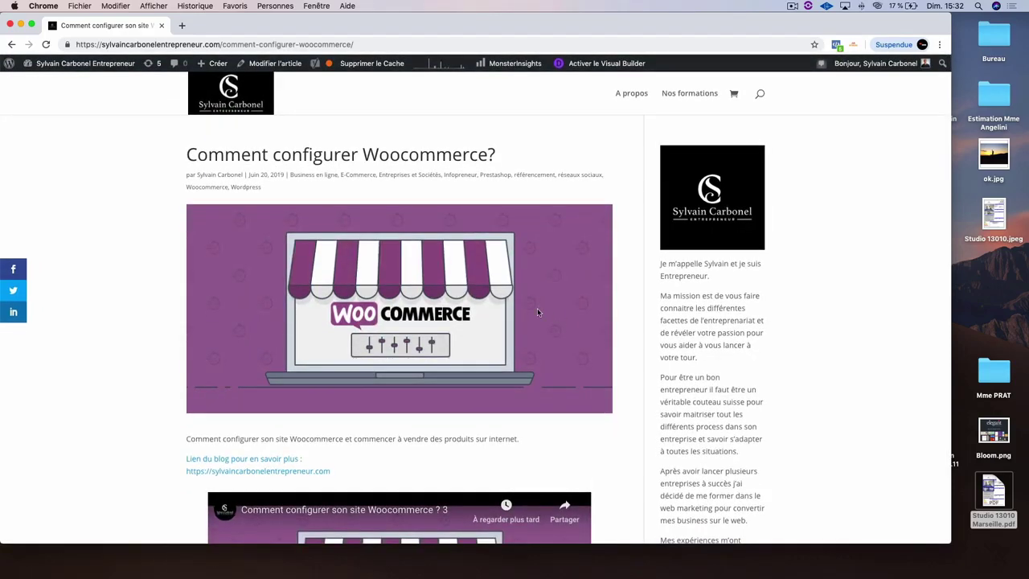
- Go to the site's WordPress dashboard and open the list of installed extensions
mouse_move(64, 64)
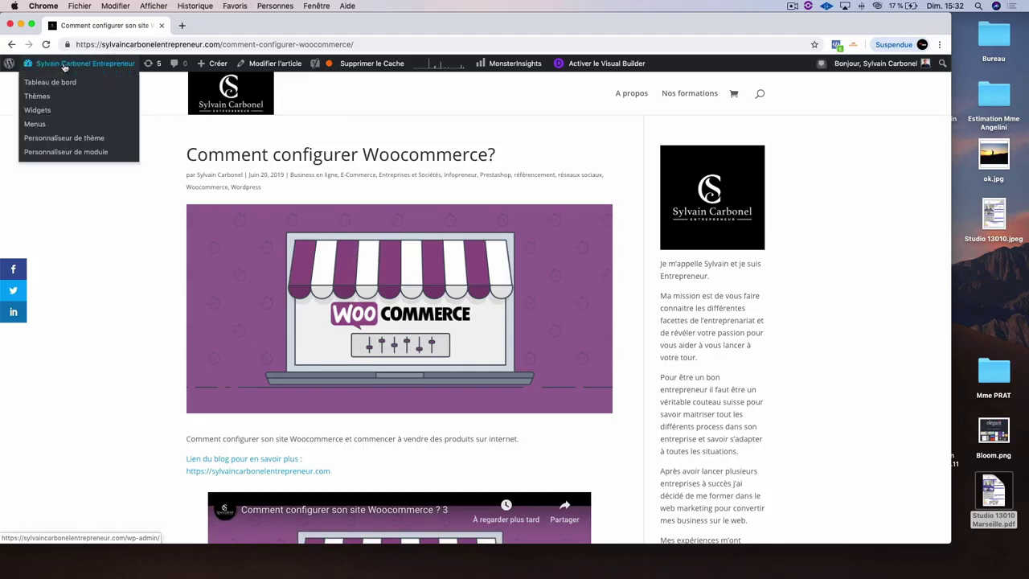
click(54, 87)
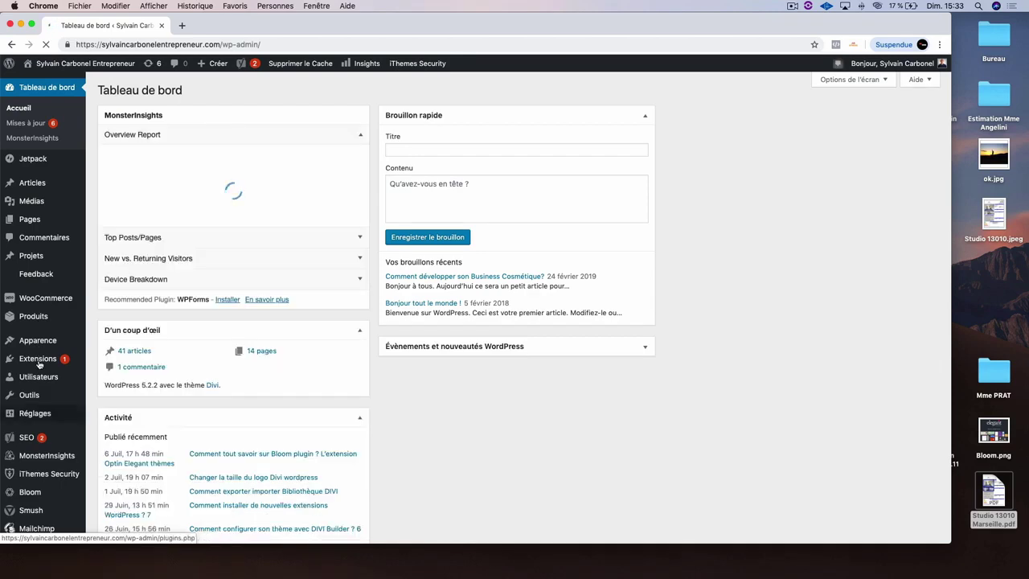
mouse_move(39, 364)
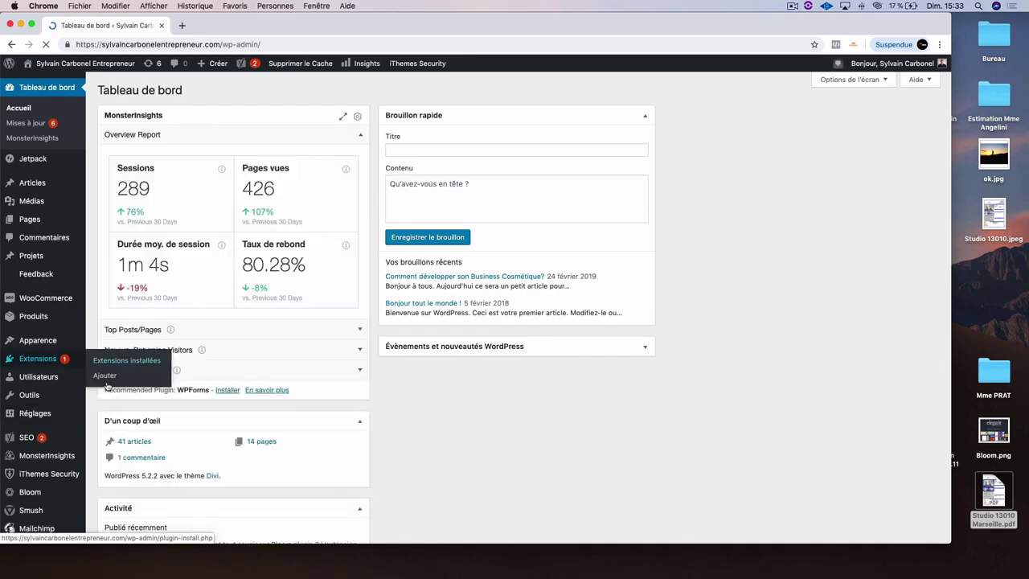
click(107, 378)
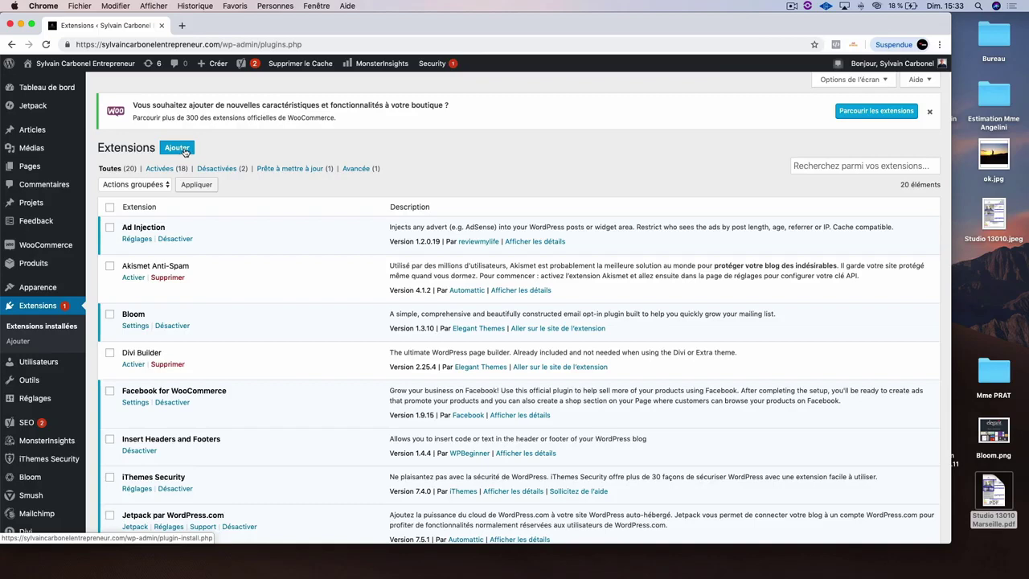
- Try to upload monarch (1).zip from the Téléchargements folder as a new extension
click(184, 151)
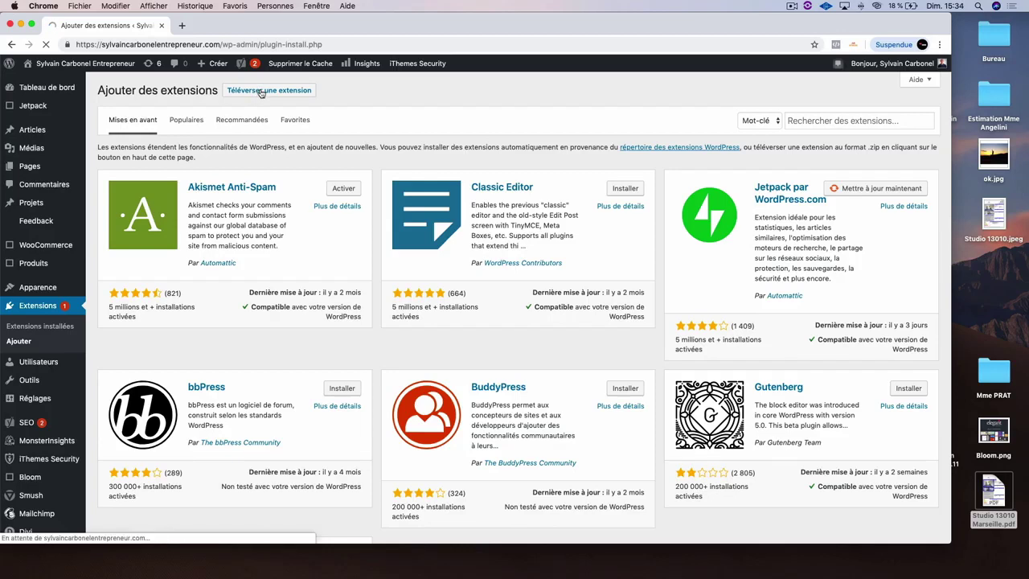
click(261, 94)
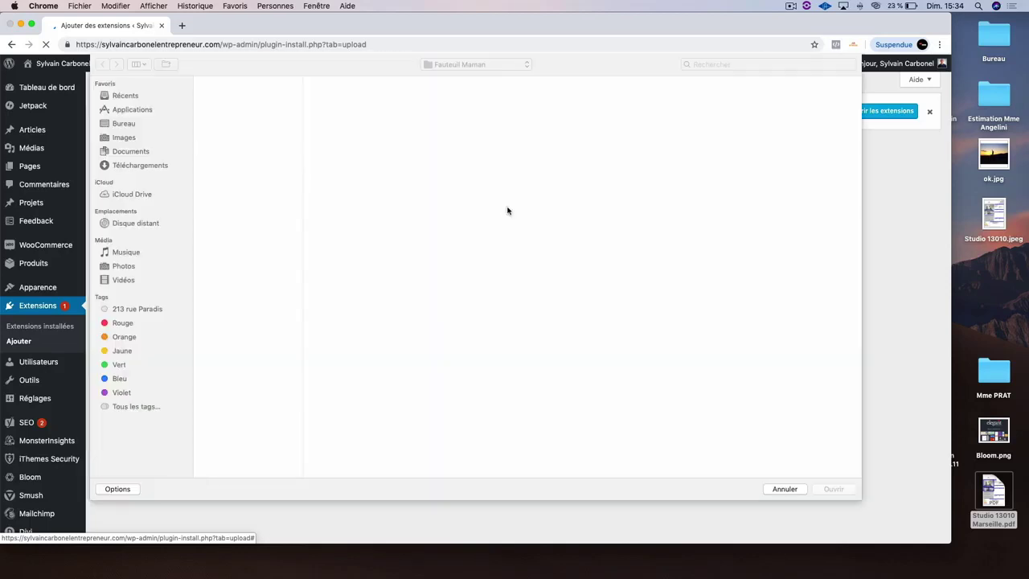
click(140, 167)
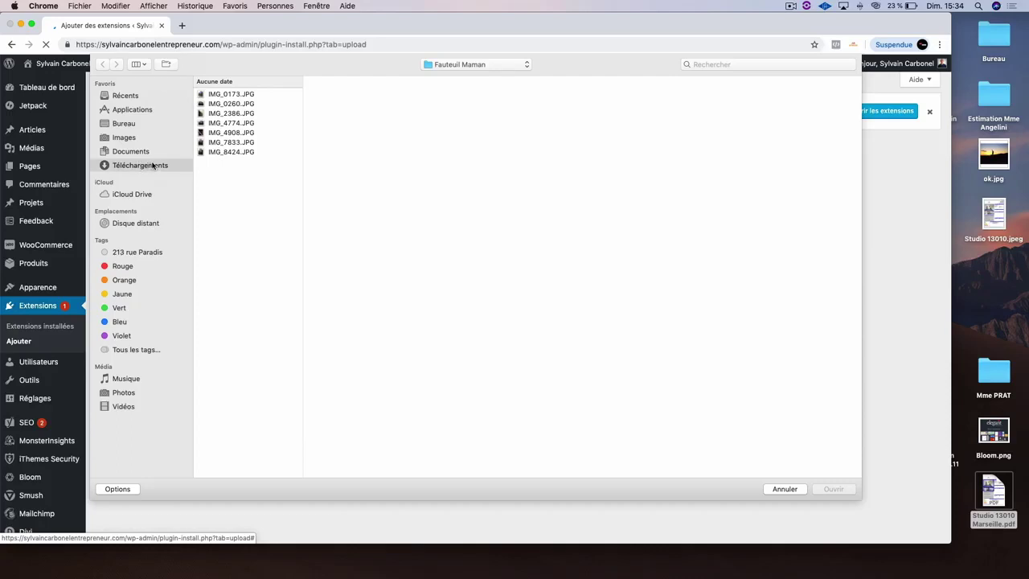
click(151, 165)
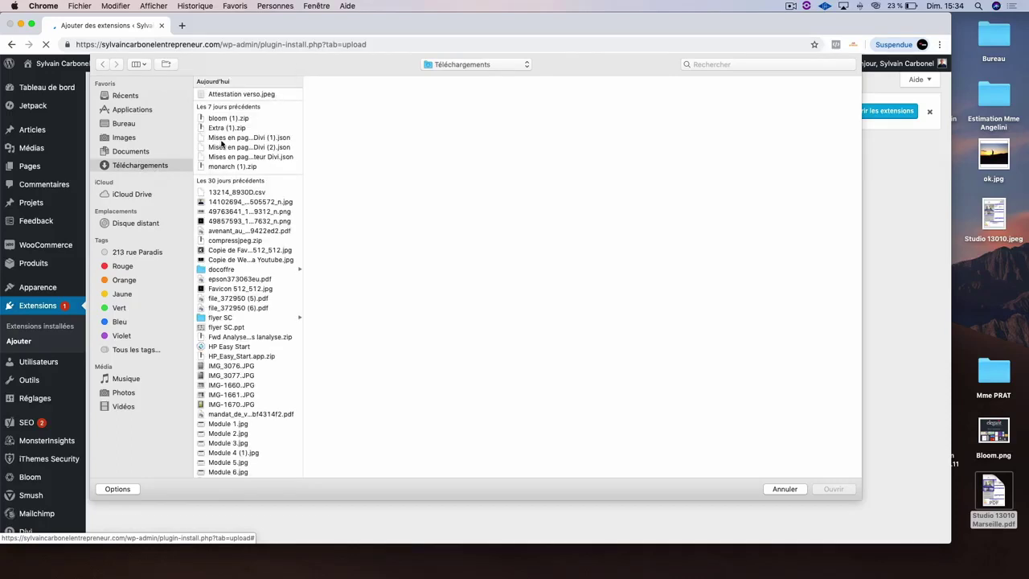
click(232, 167)
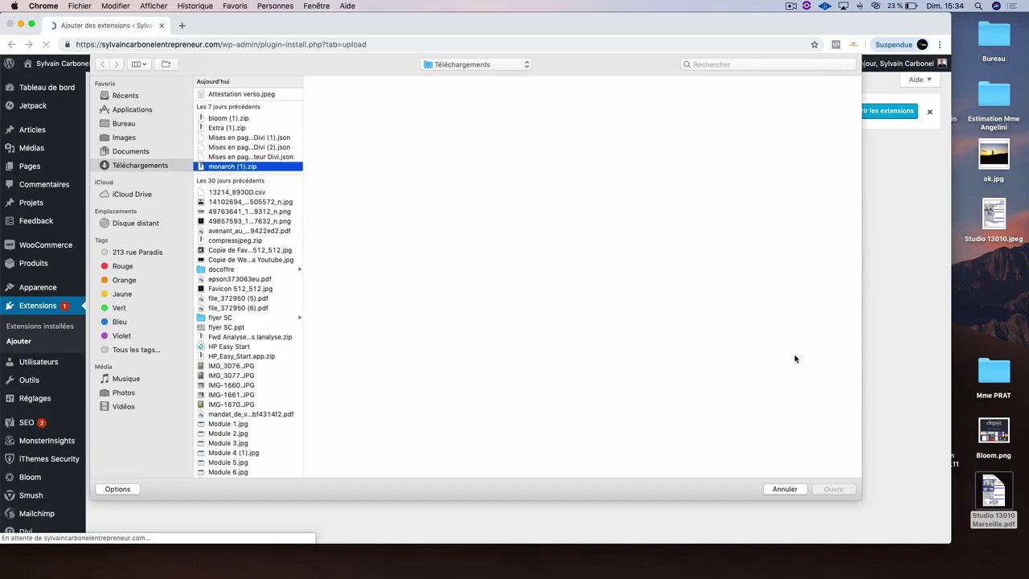
click(785, 489)
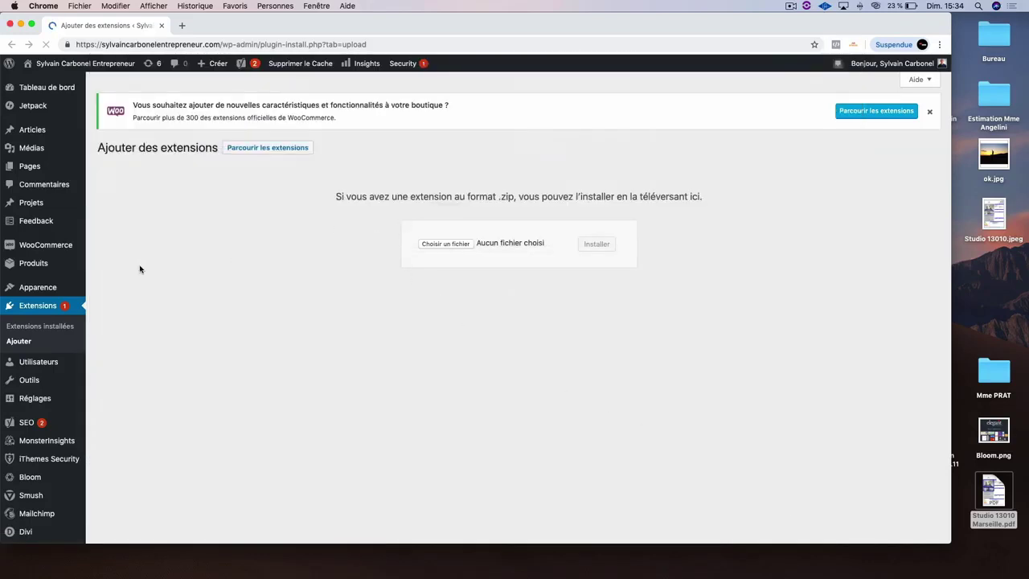
- Open the settings of the Monarch Plugin from the installed extensions
click(30, 308)
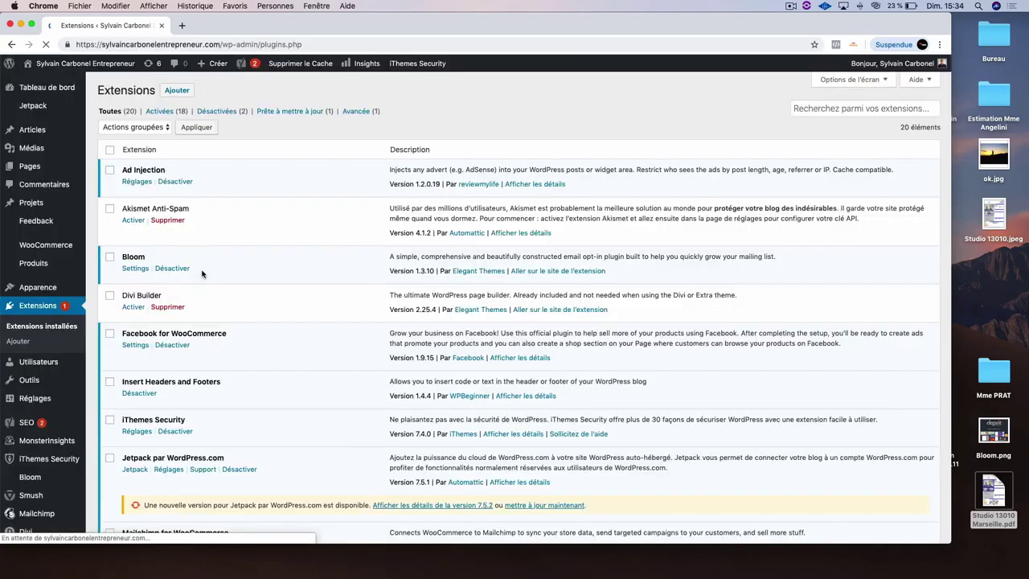
scroll(213, 330, down, 5)
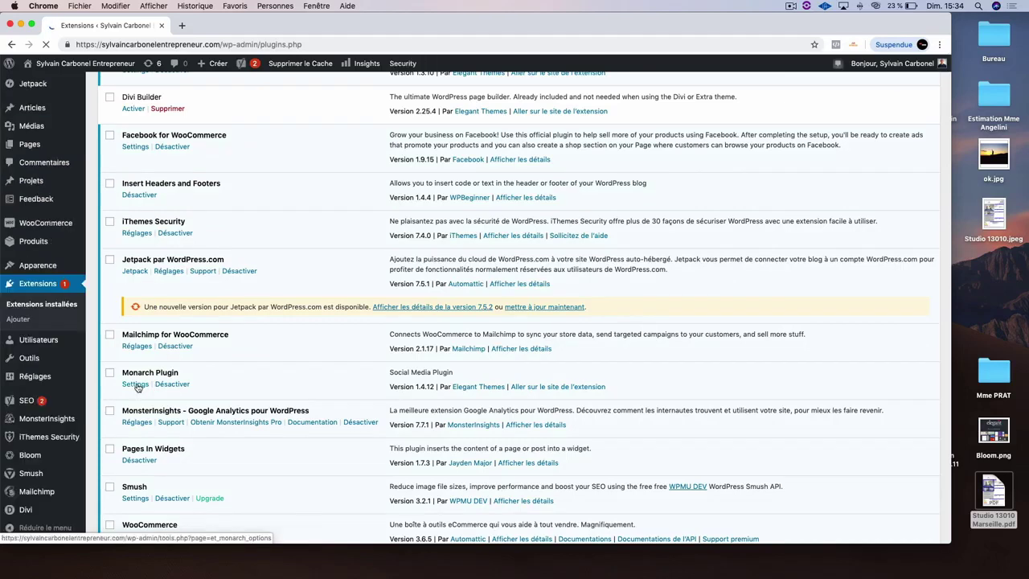
click(138, 385)
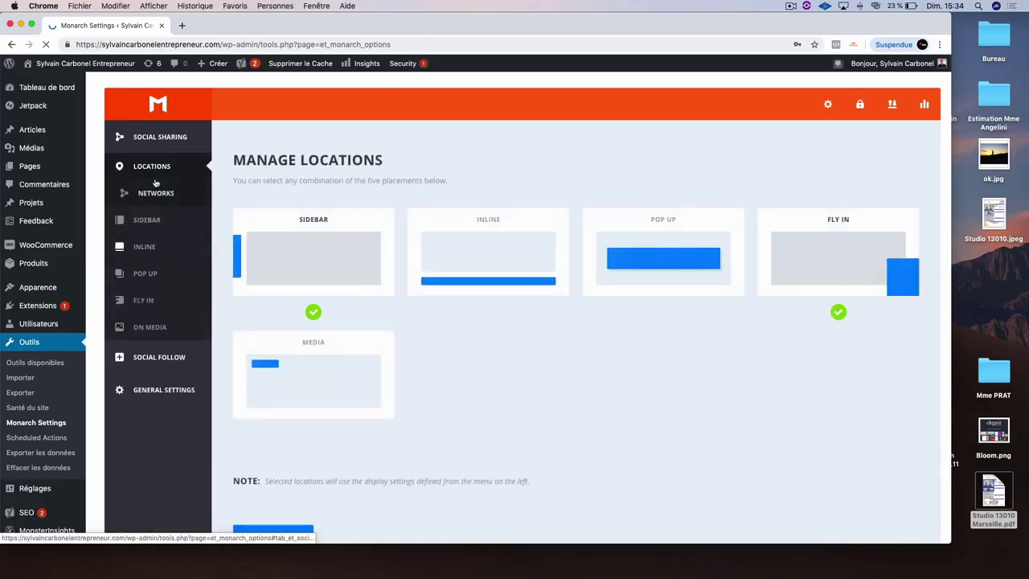
- Examine the social sharing locations offered by Monarch and which of them are enabled
click(160, 141)
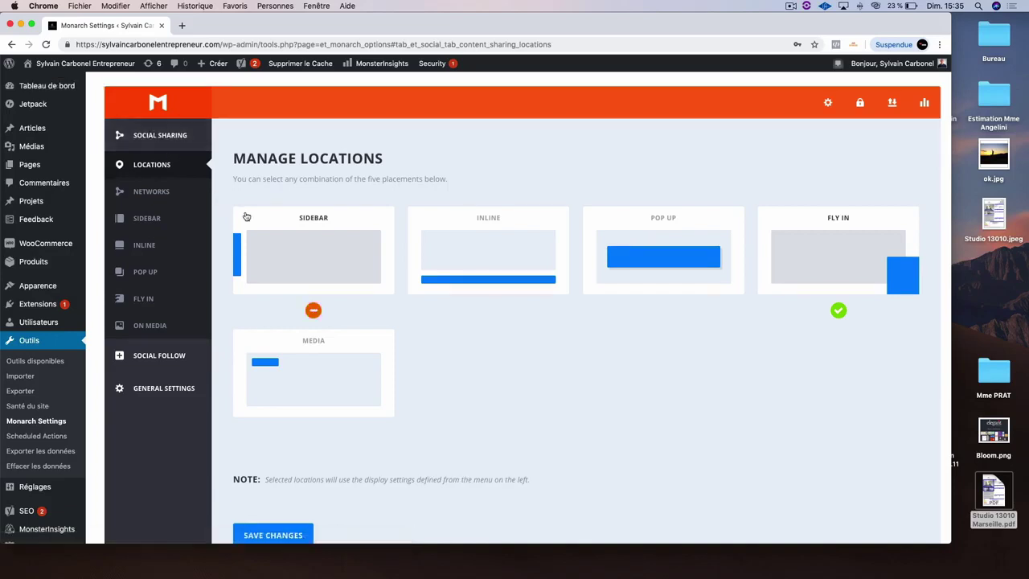
scroll(243, 216, down, 3)
scroll(245, 215, up, 4)
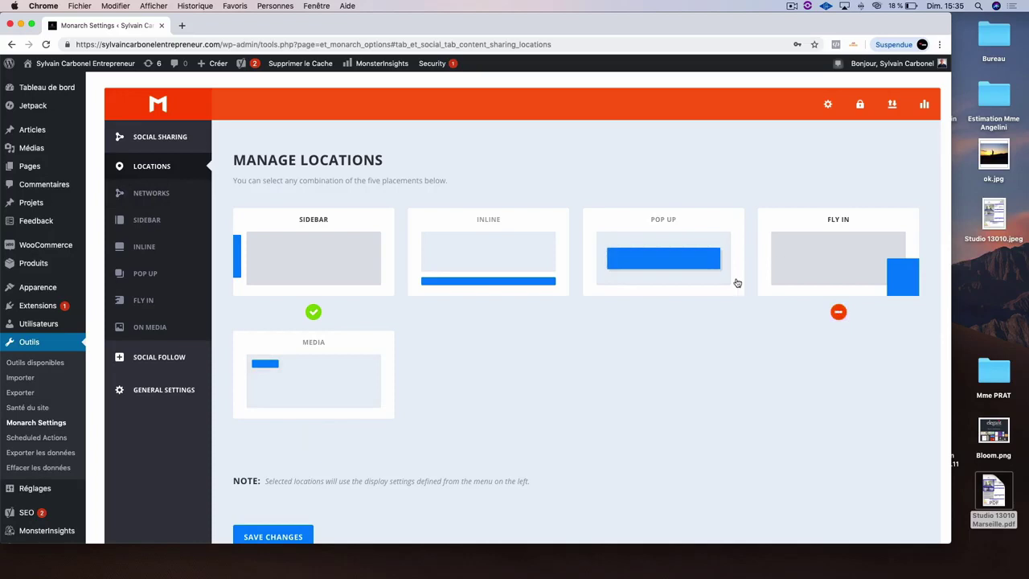
scroll(510, 482, down, 2)
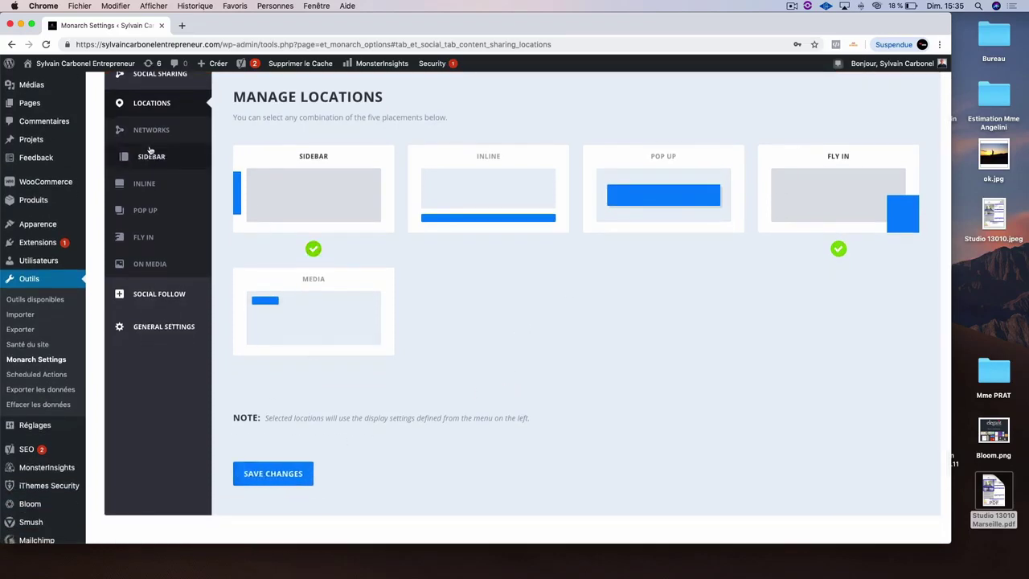
- Review the configured social sharing networks and the list of networks available to add, leaving the selection as is
click(151, 130)
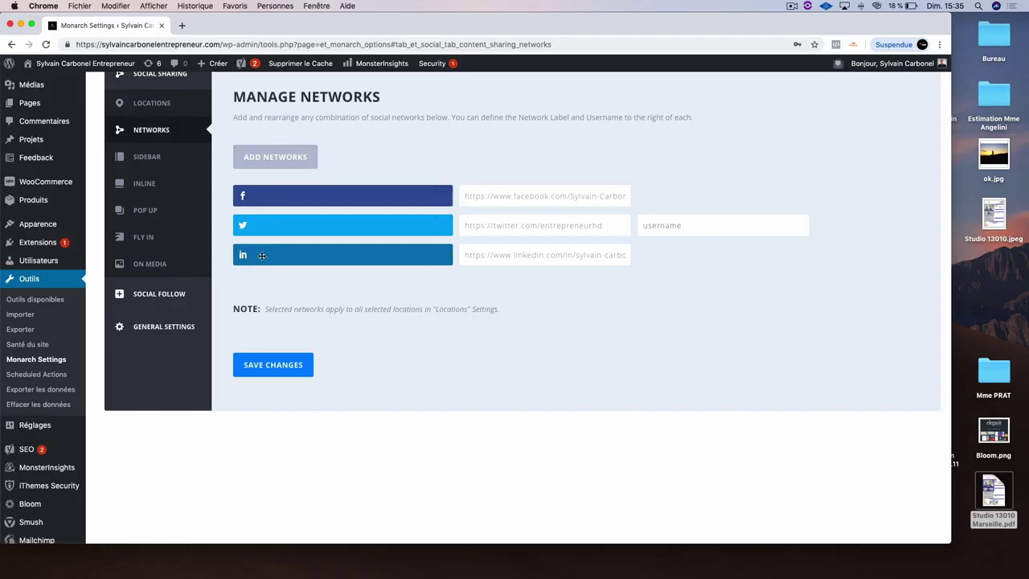
click(296, 161)
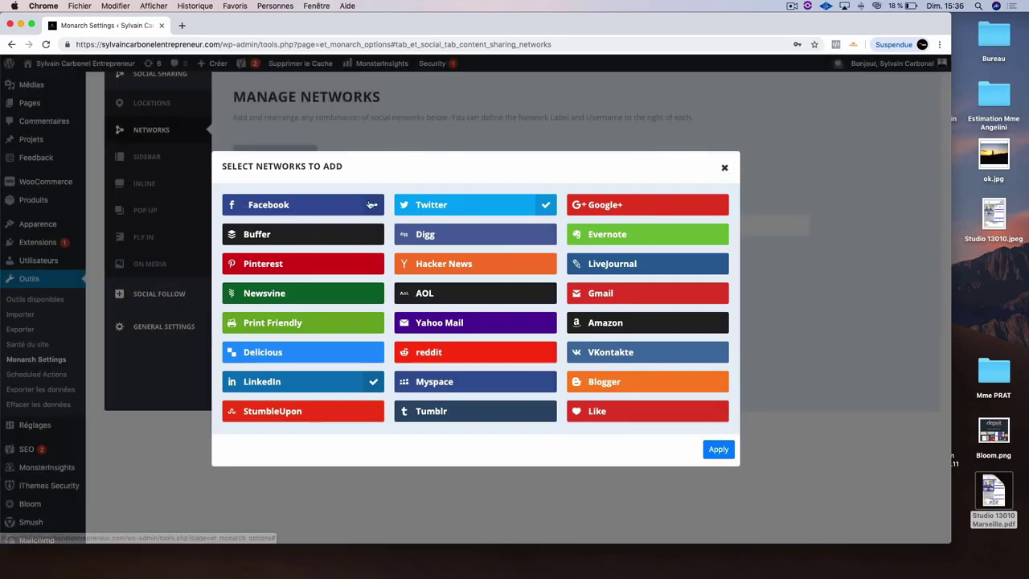
click(371, 205)
click(724, 167)
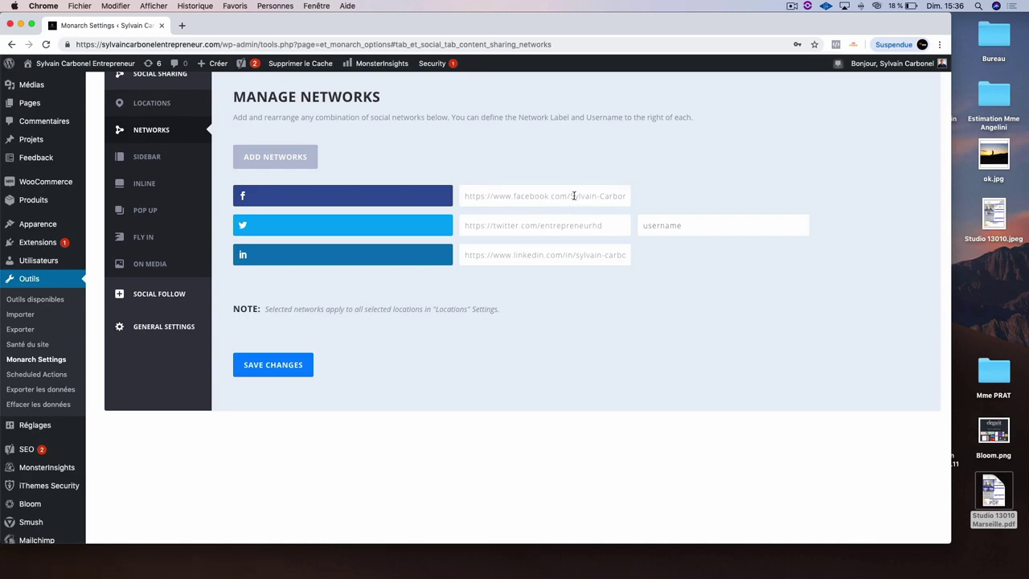
- Enable the sidebar share icons for the home, project and product post types and save the changes
click(153, 156)
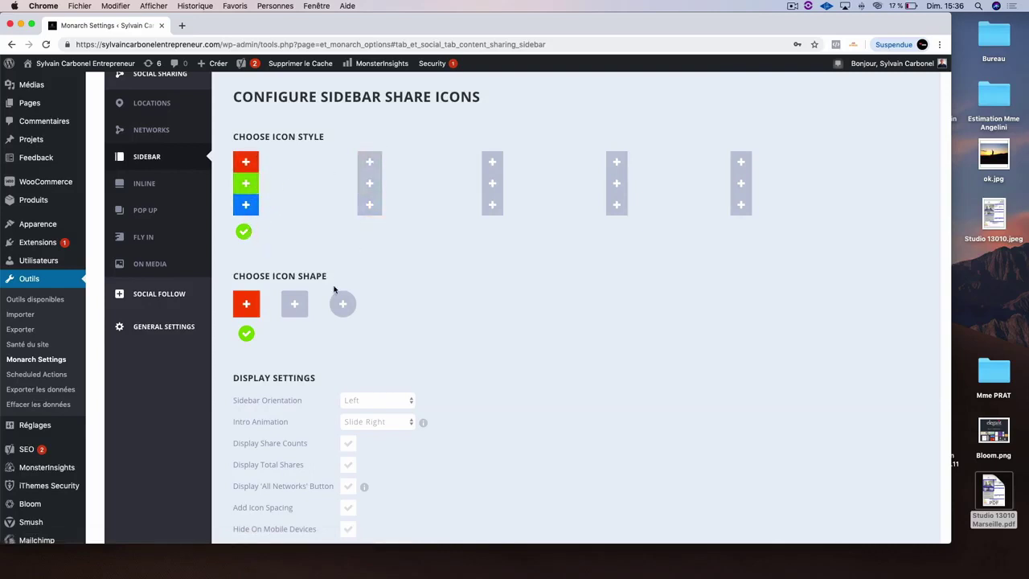
scroll(337, 317, down, 3)
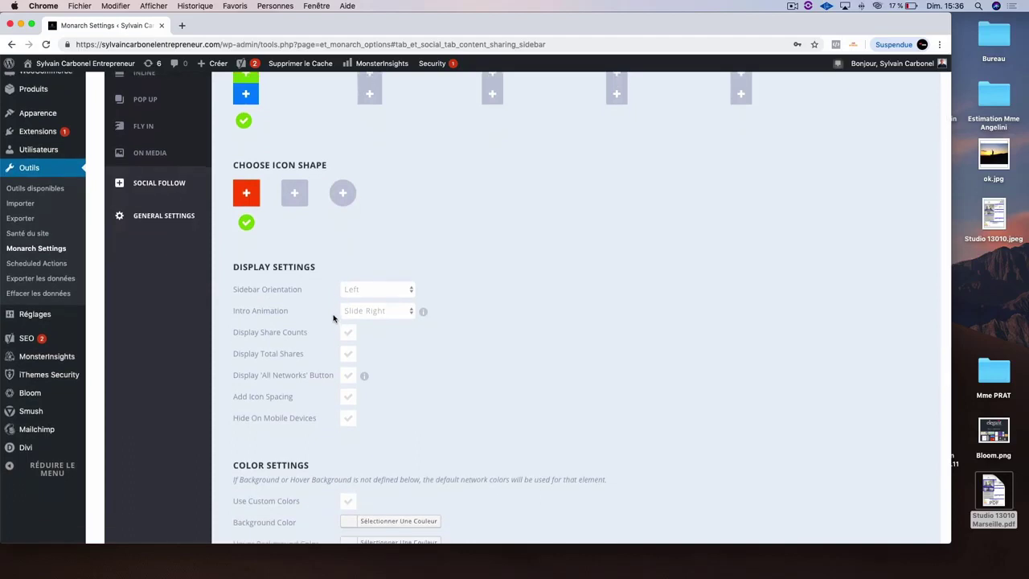
scroll(336, 321, down, 2)
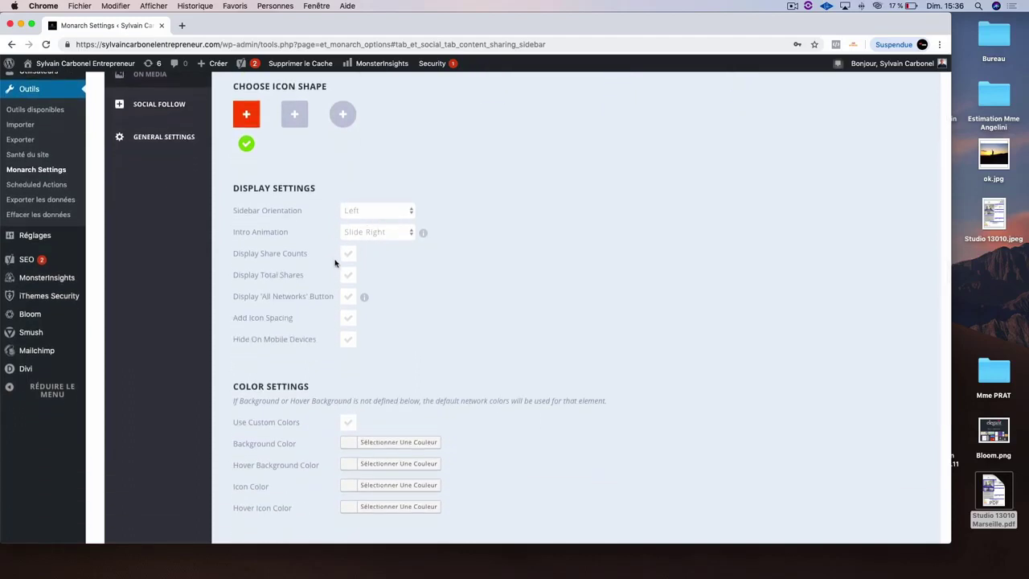
scroll(344, 317, down, 5)
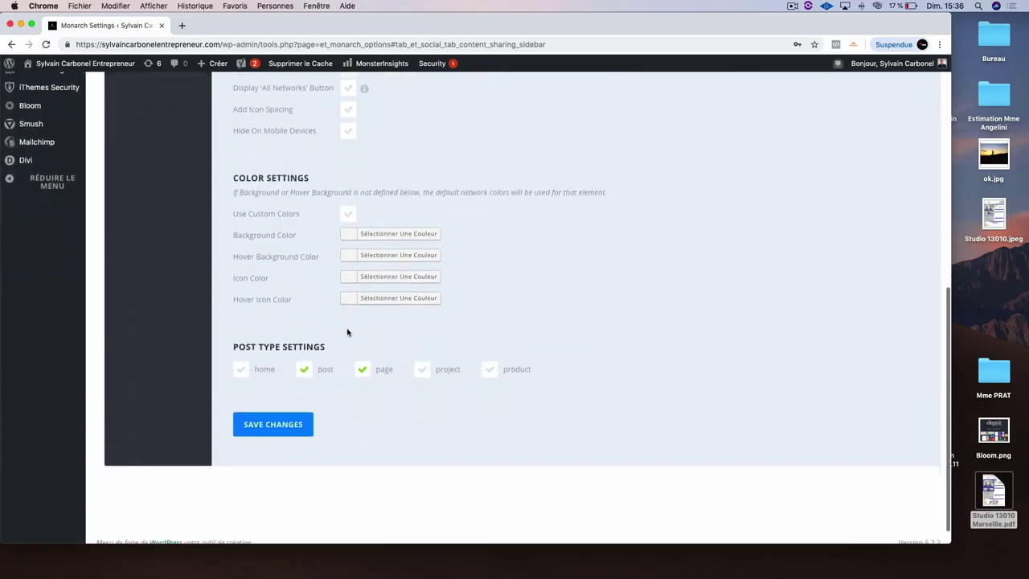
click(240, 370)
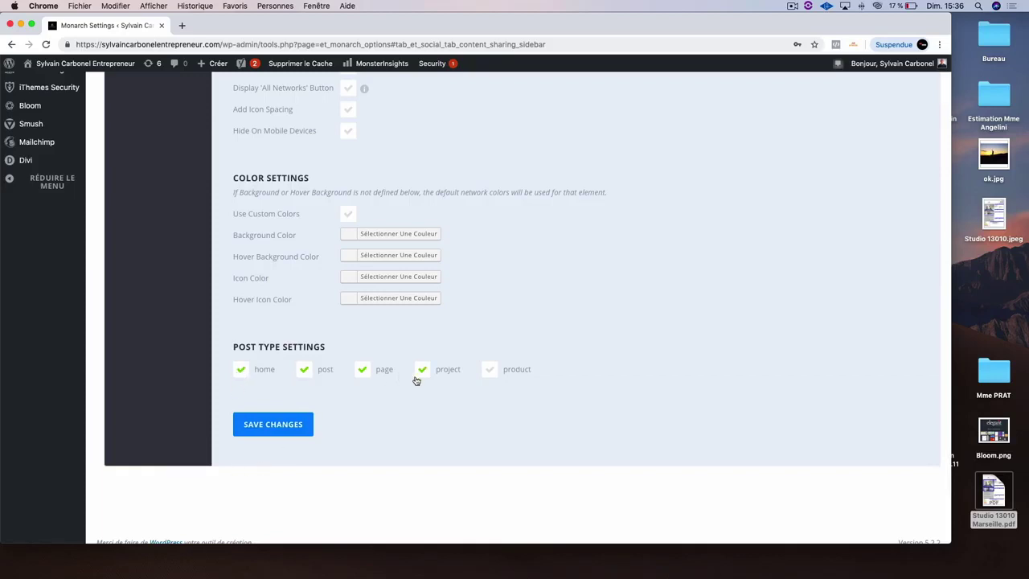
click(488, 371)
click(273, 434)
- Look through the share icon settings for the Inline, Pop Up, Fly In and On Media locations
scroll(283, 250, up, 5)
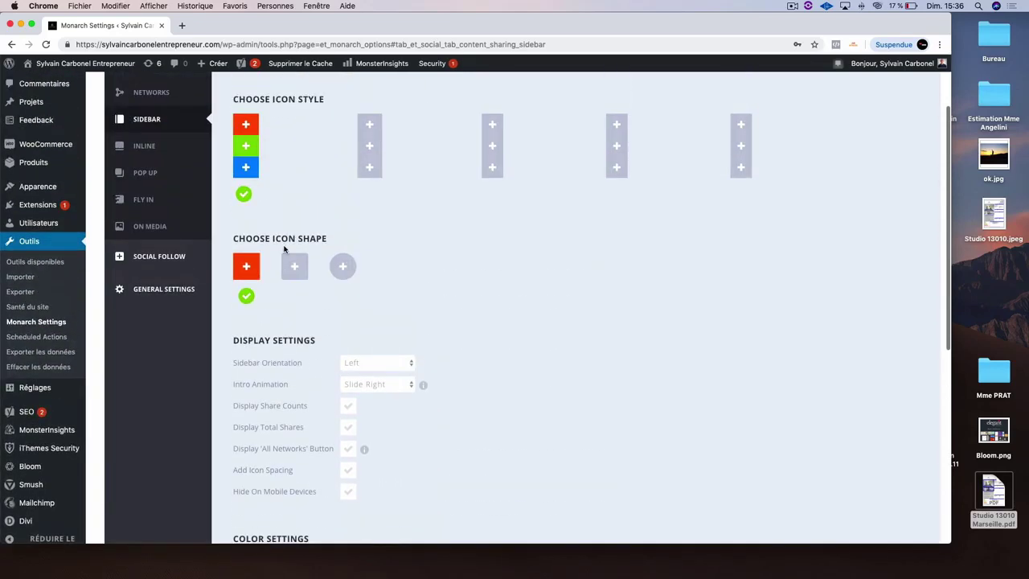
click(153, 149)
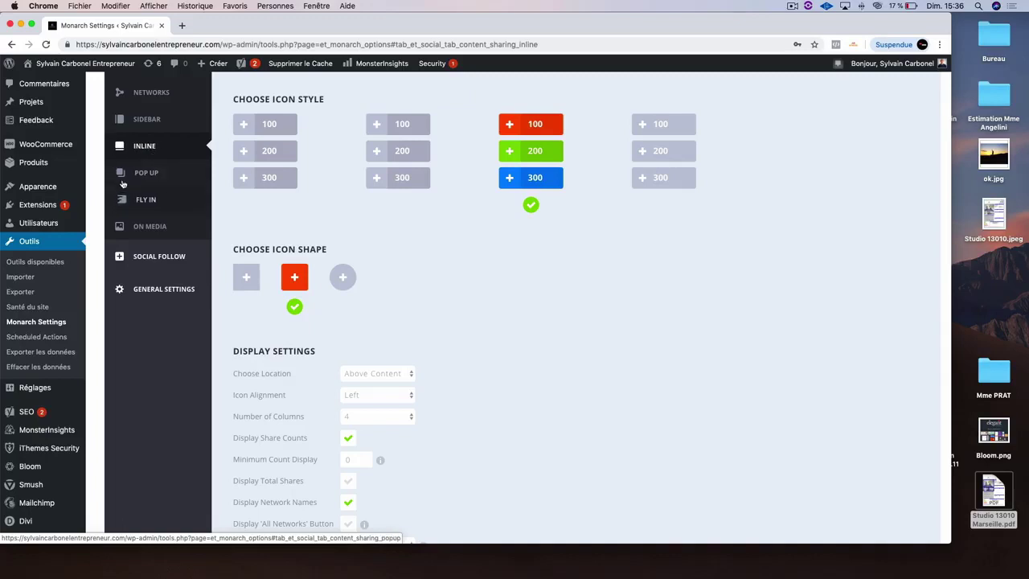
click(132, 172)
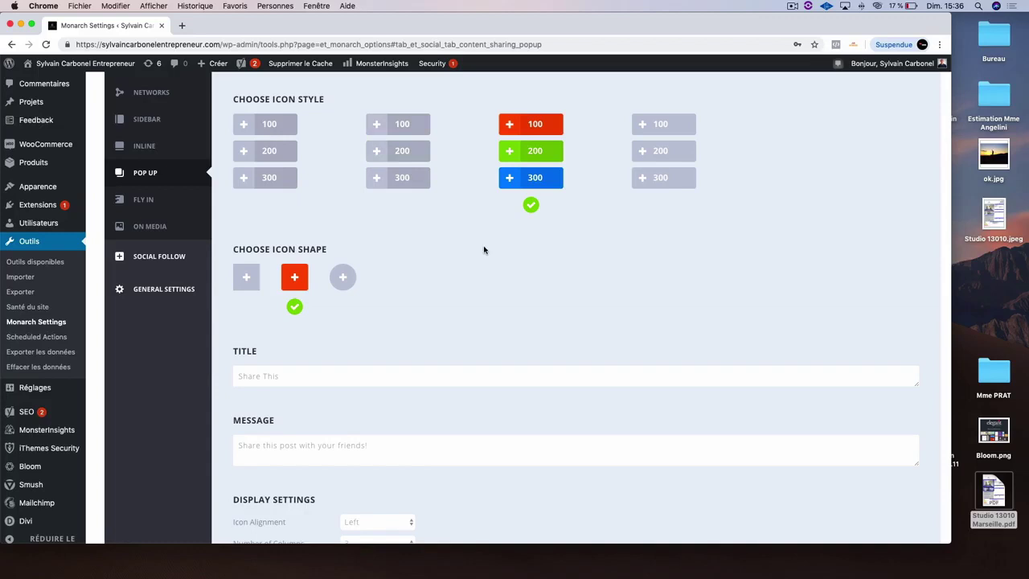
click(150, 201)
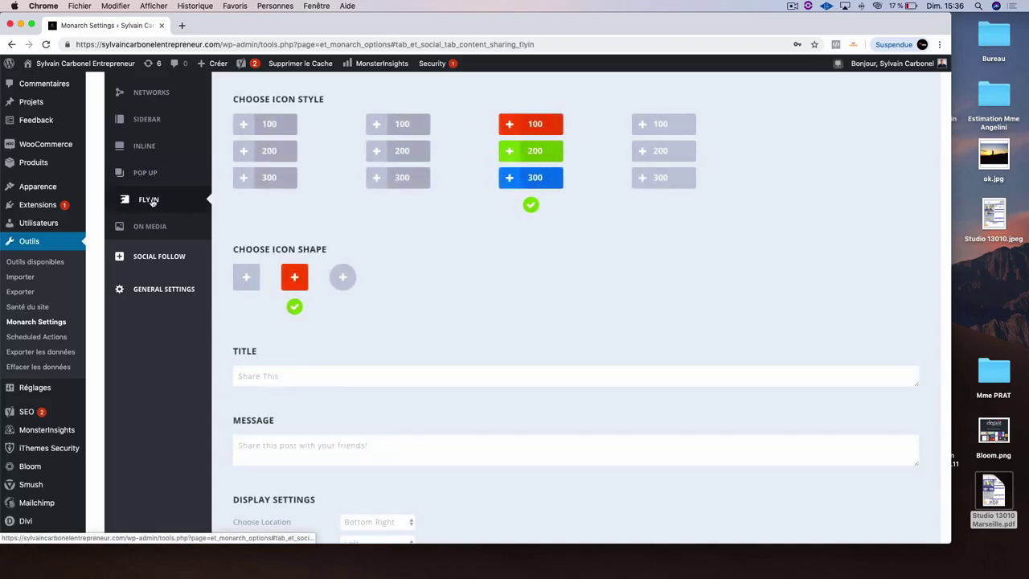
click(144, 228)
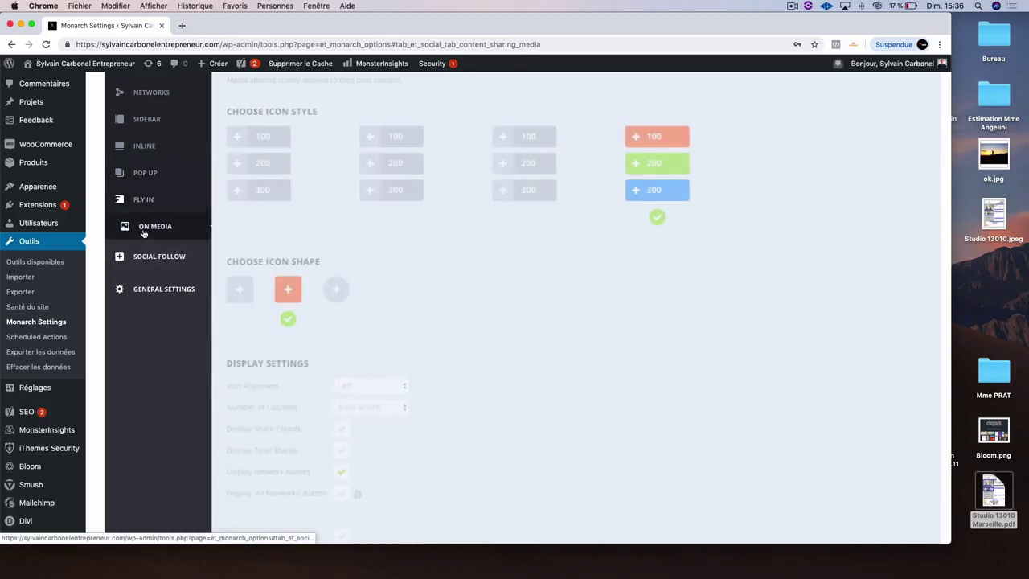
- Examine the Social Follow settings for networks, widget and shortcode, including the option to get counts via API
click(170, 257)
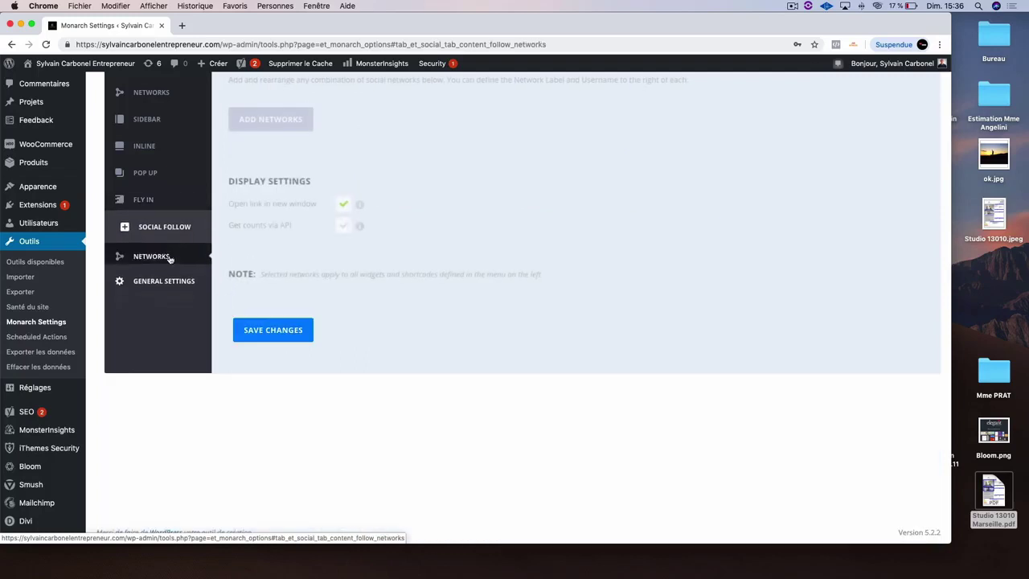
scroll(266, 193, up, 3)
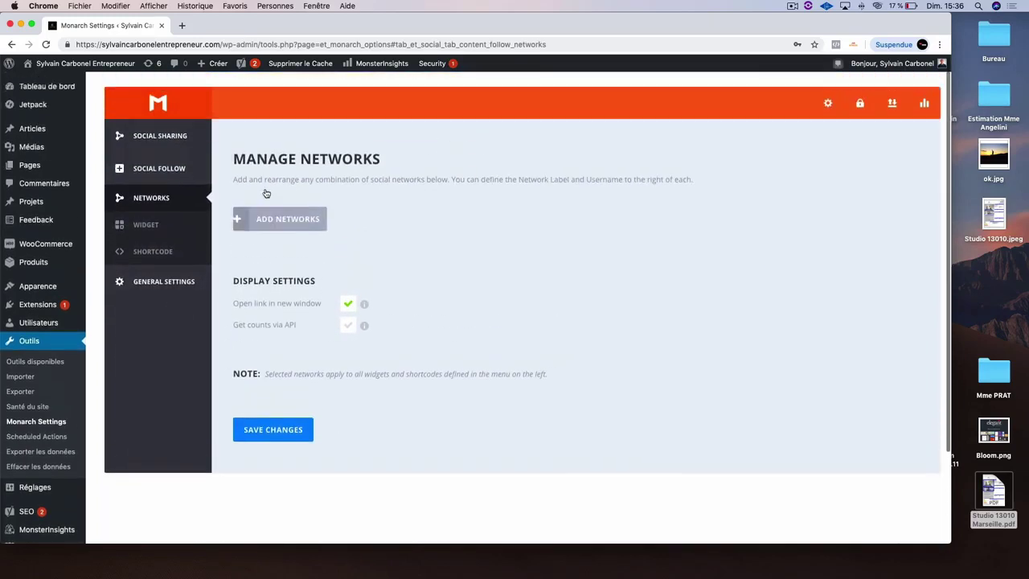
click(347, 326)
click(350, 327)
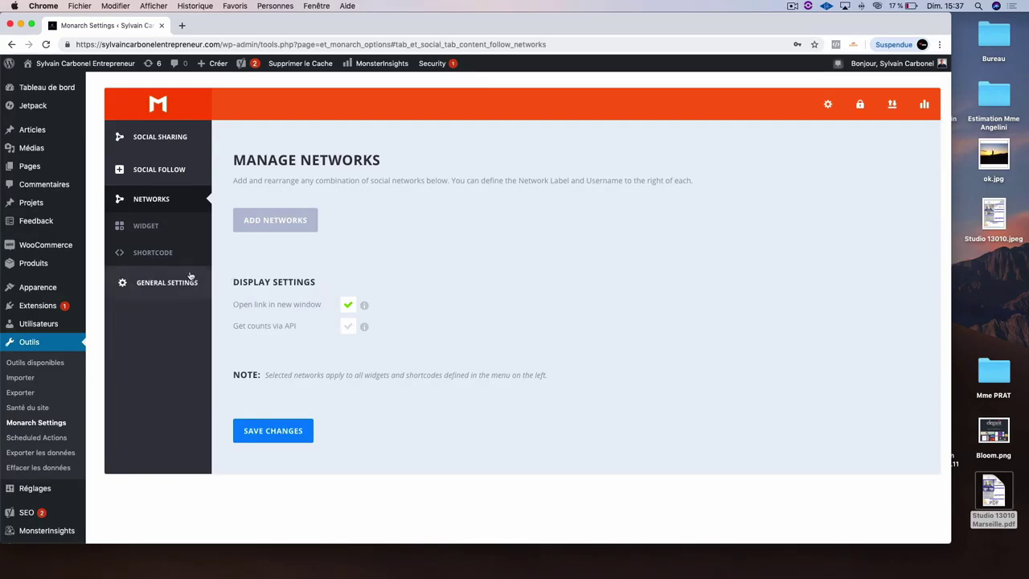
click(159, 224)
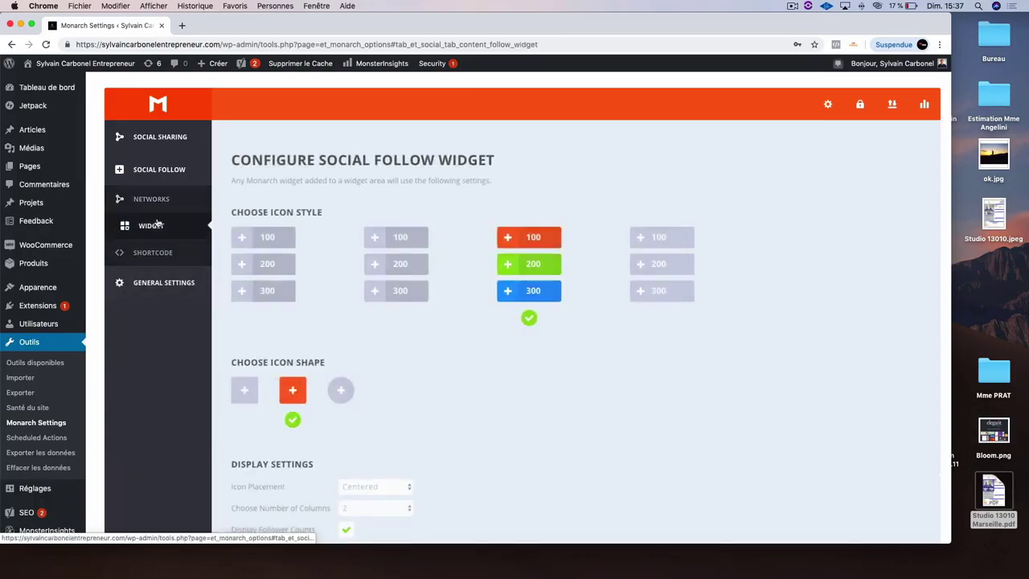
scroll(161, 262, down, 10)
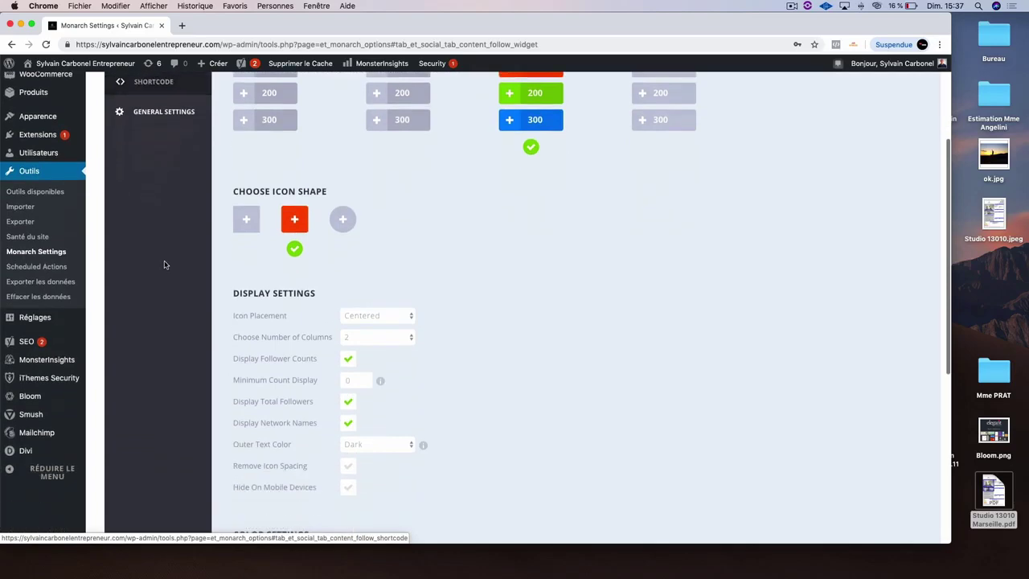
scroll(163, 262, up, 10)
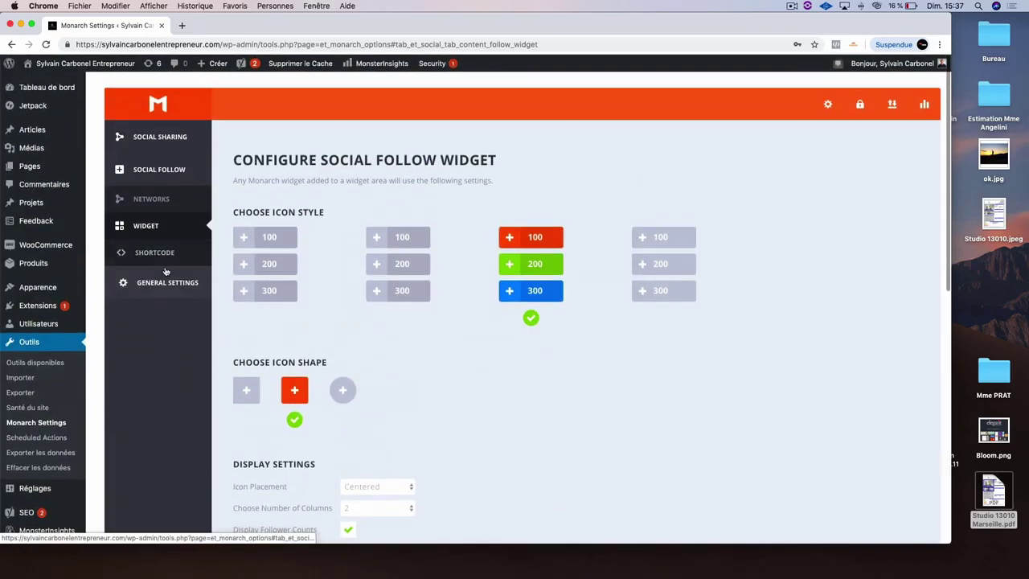
click(159, 253)
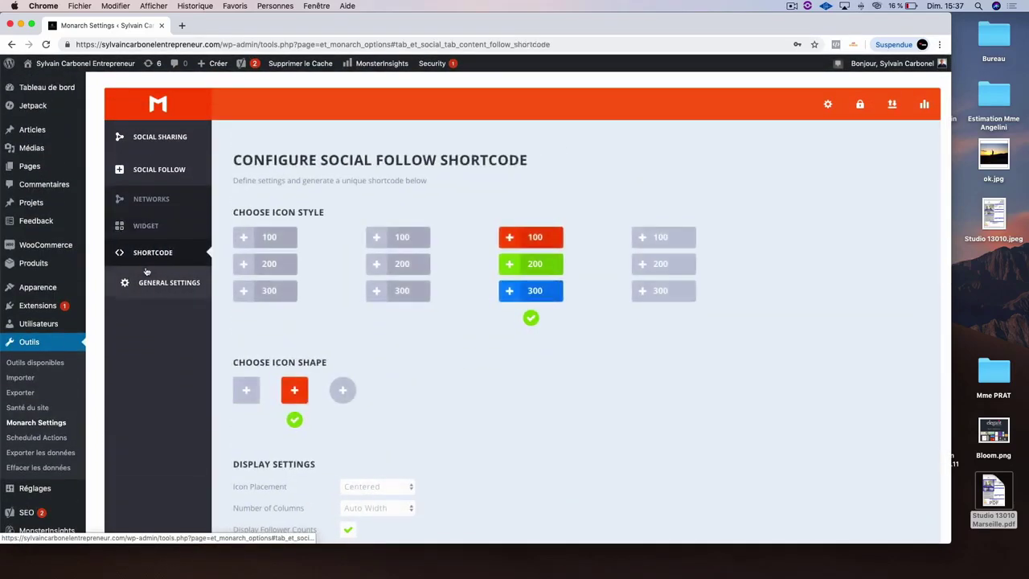
- Examine Monarch's general settings, including the Facebook API fields and the custom CSS area
click(154, 284)
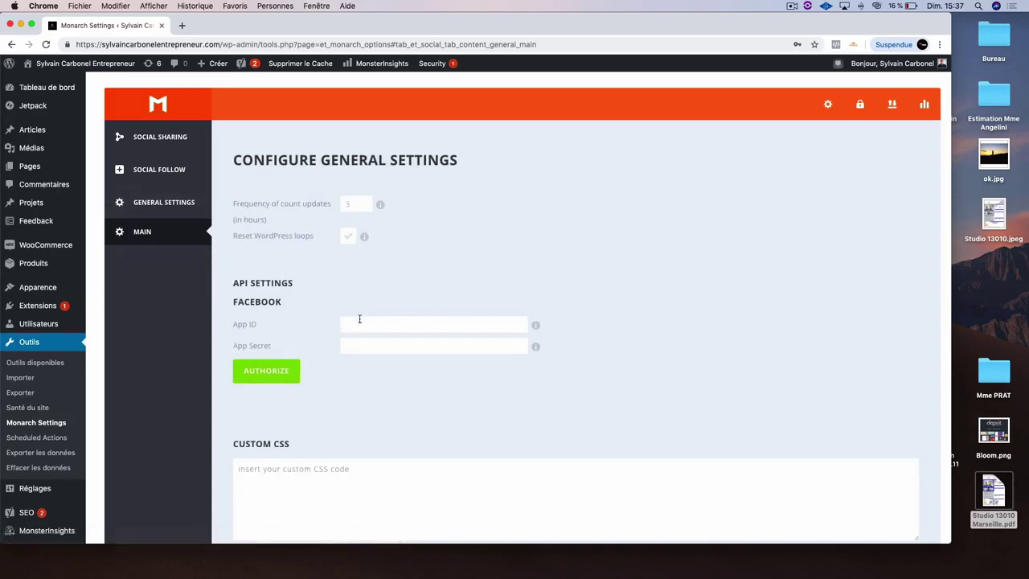
click(427, 298)
scroll(351, 421, down, 3)
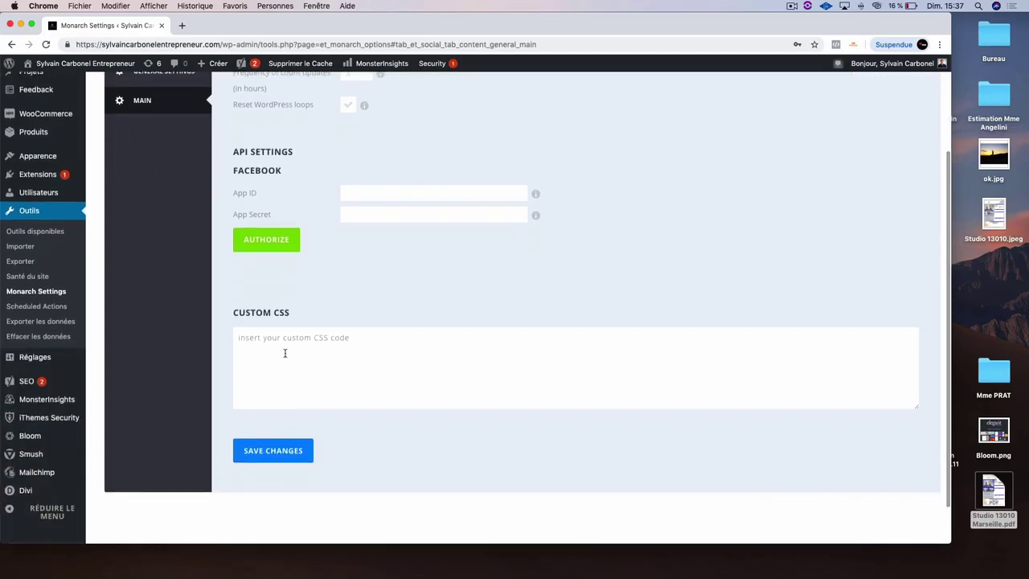
scroll(283, 350, up, 3)
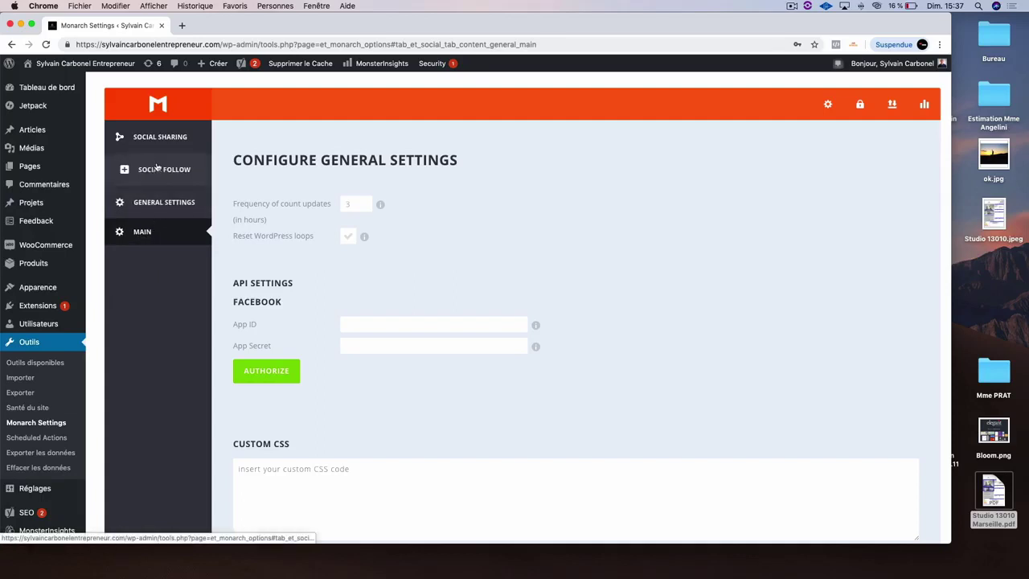
- Open the live site in a new browser tab and go to the Bloom plugin article
mouse_move(95, 70)
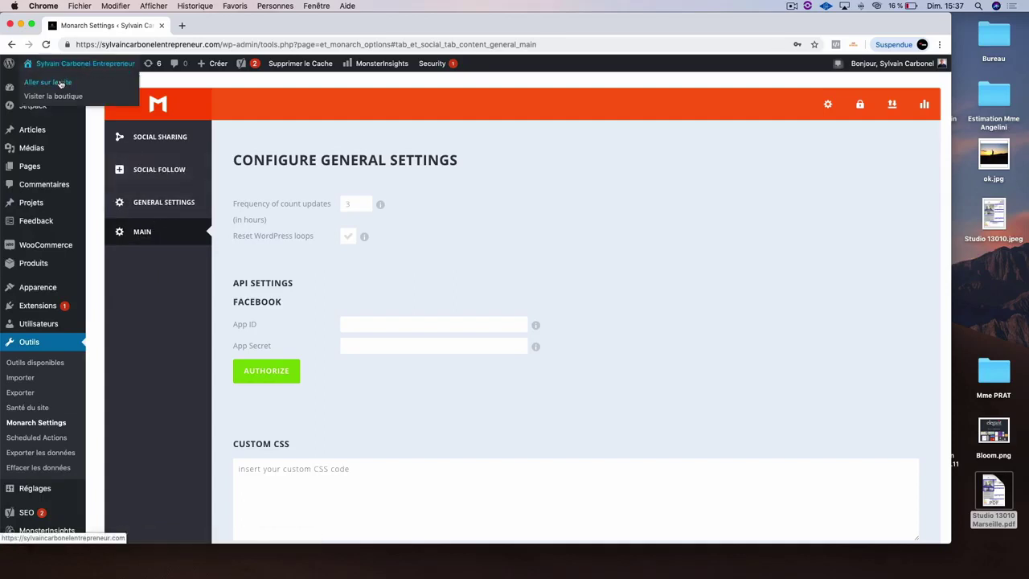
right_click(58, 81)
click(91, 87)
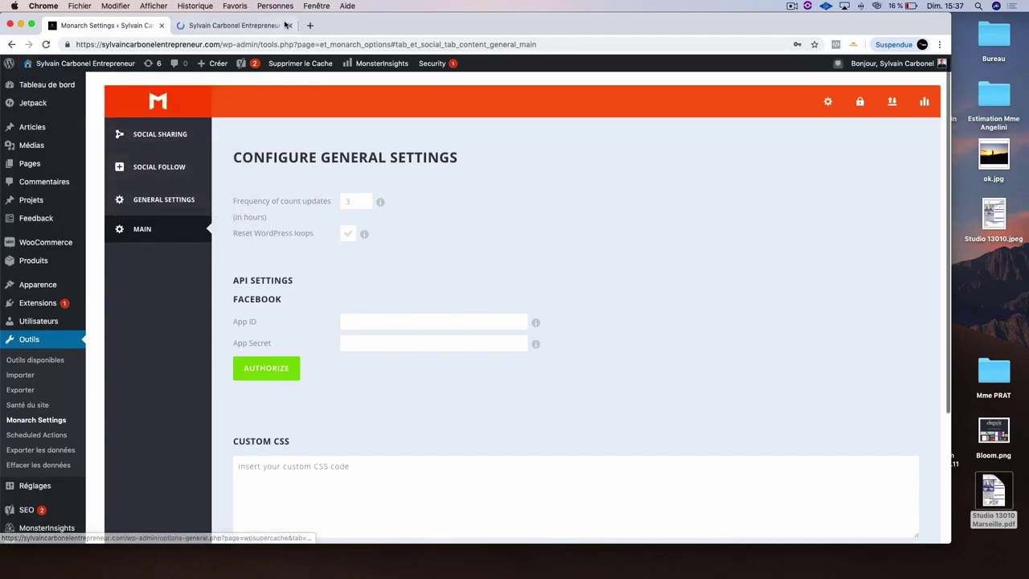
click(233, 25)
click(471, 324)
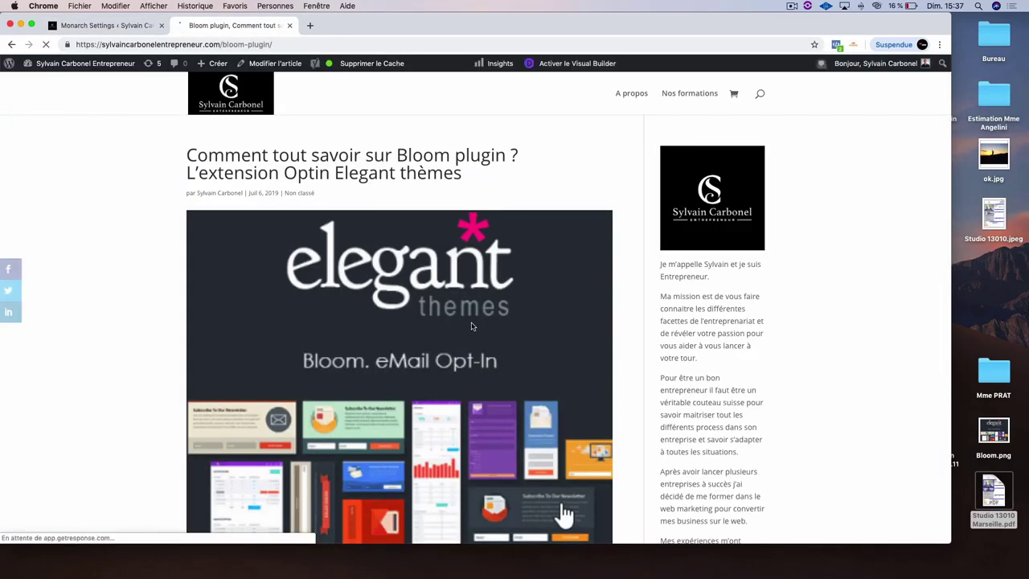
- Check the sidebar and fly-in share buttons along the Bloom plugin article, dismissing the email opt-in pop-up
scroll(471, 324, down, 10)
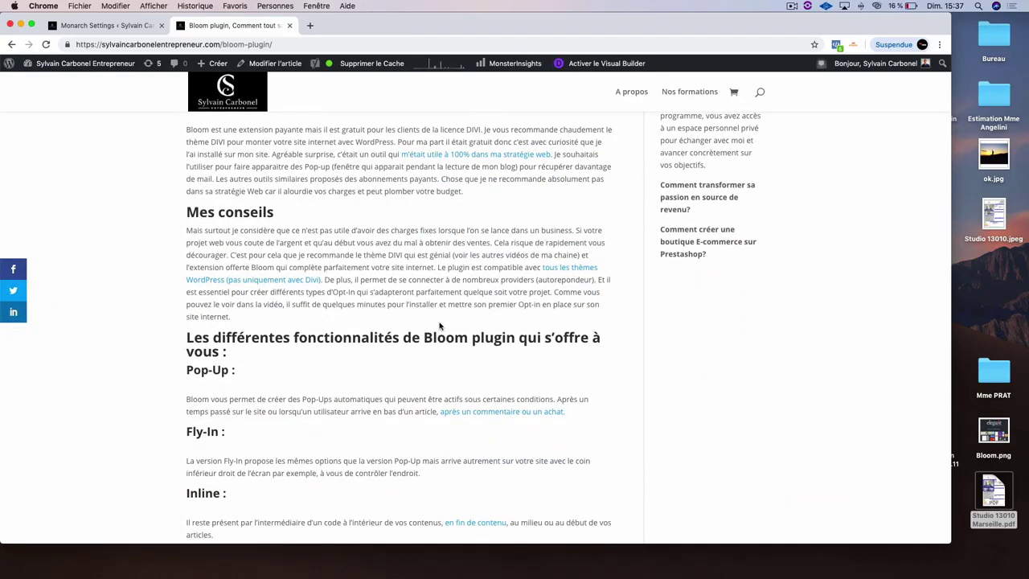
scroll(439, 324, down, 15)
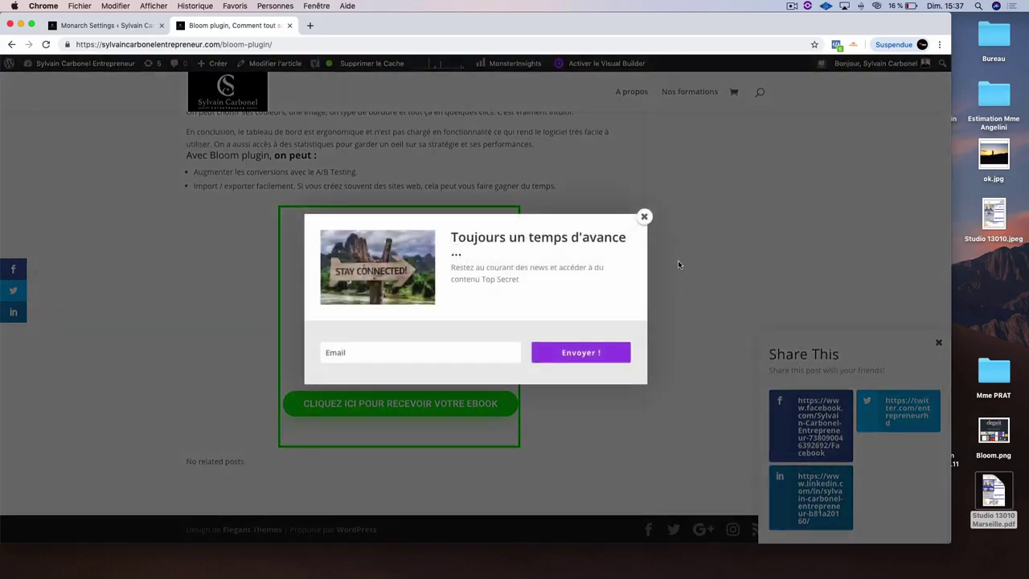
click(643, 217)
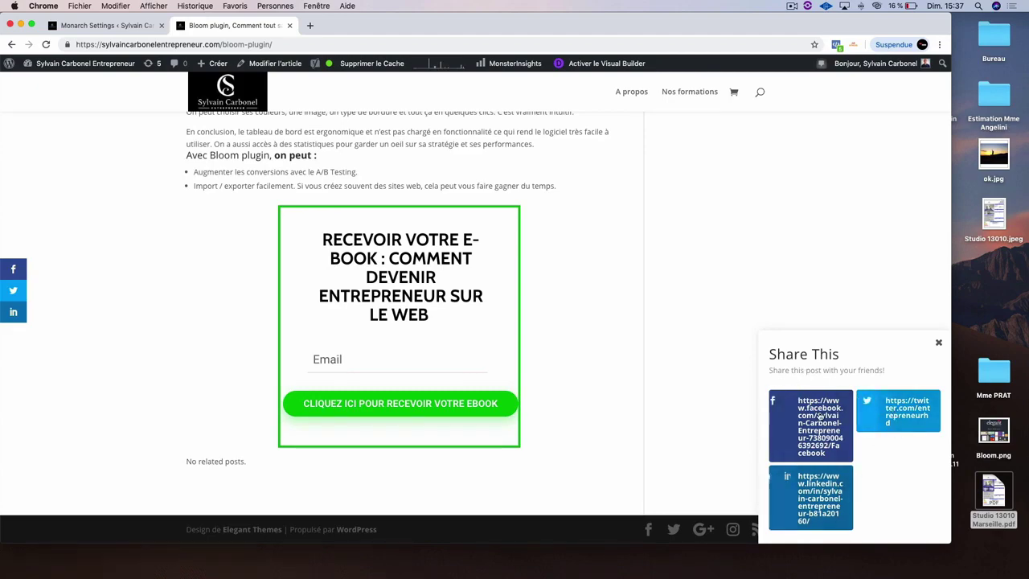
scroll(691, 317, up, 20)
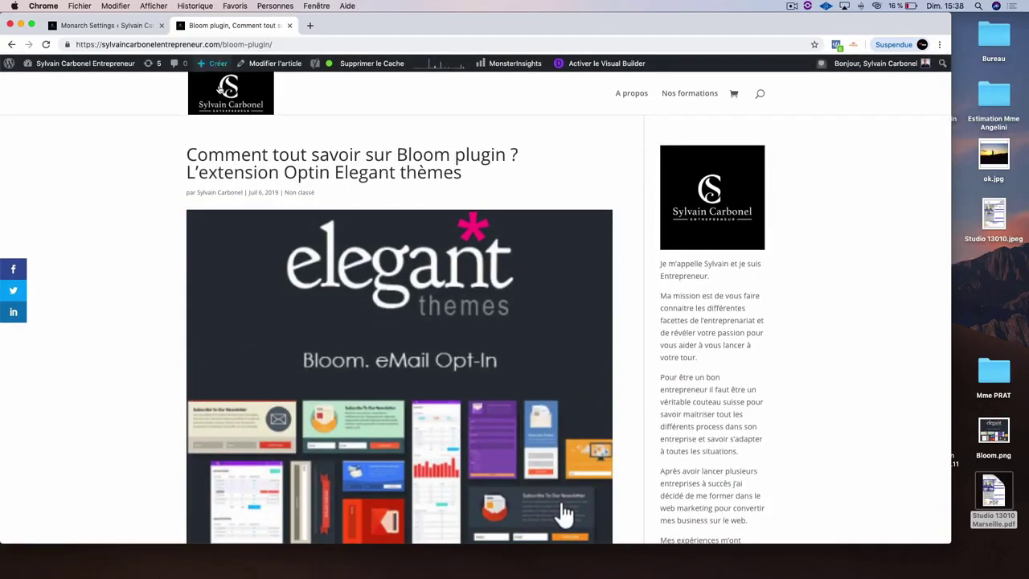
- Return to the site's home page, dismiss the opt-in pop-up and check the page for share buttons
click(220, 88)
scroll(435, 402, down, 15)
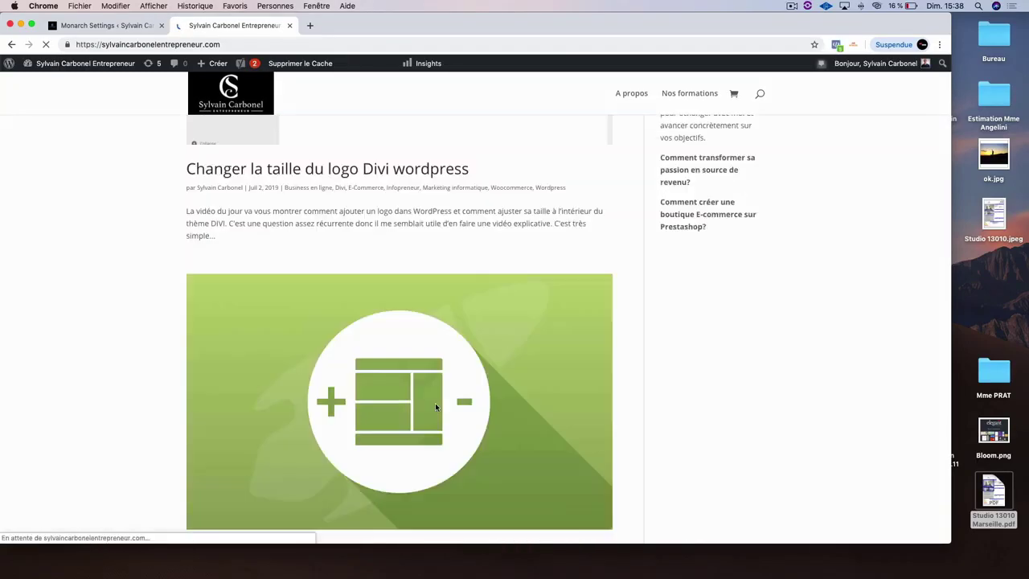
scroll(661, 248, down, 8)
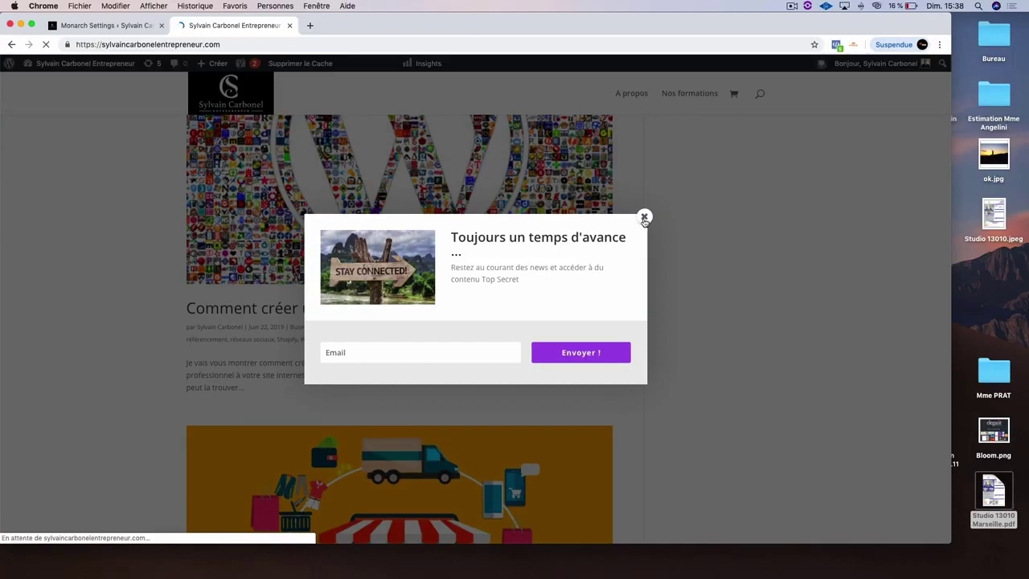
click(644, 218)
scroll(512, 333, down, 5)
scroll(513, 335, down, 5)
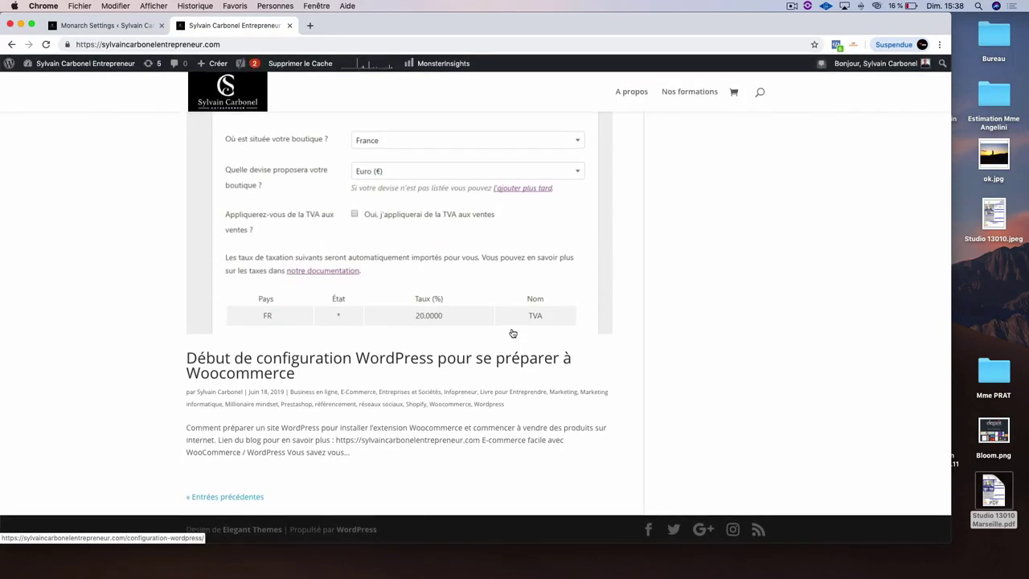
scroll(513, 334, up, 15)
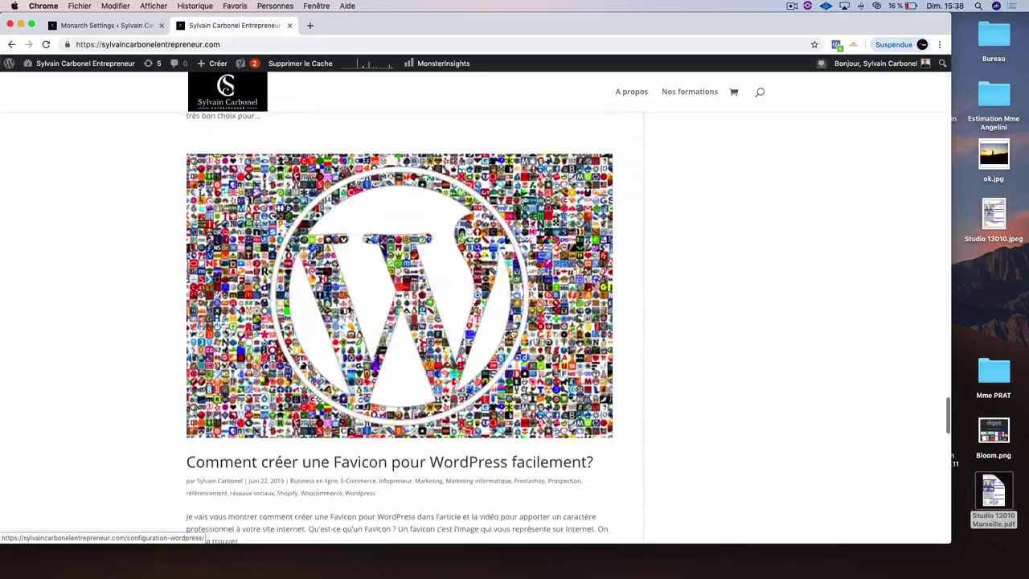
scroll(512, 334, up, 20)
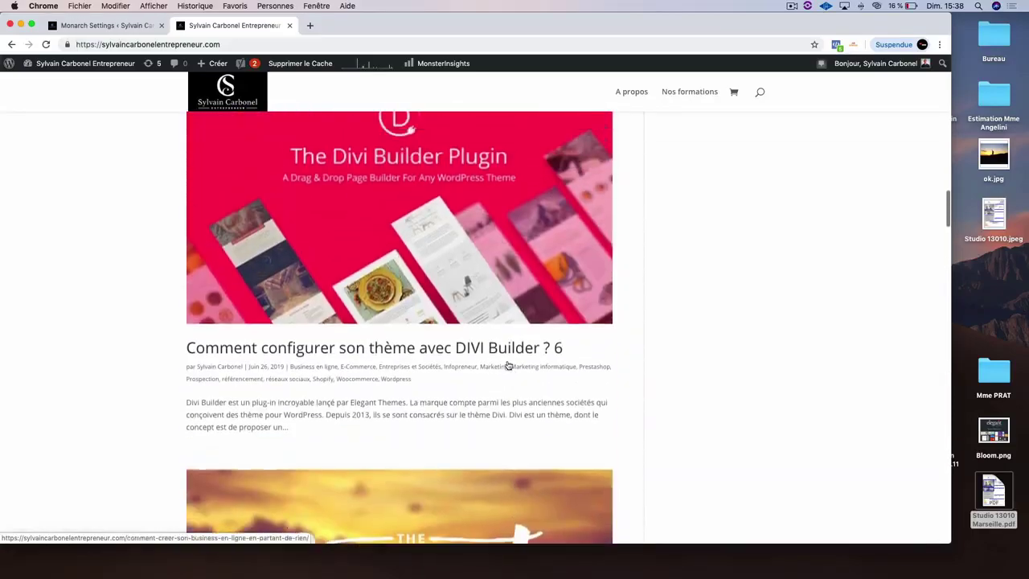
scroll(508, 366, up, 15)
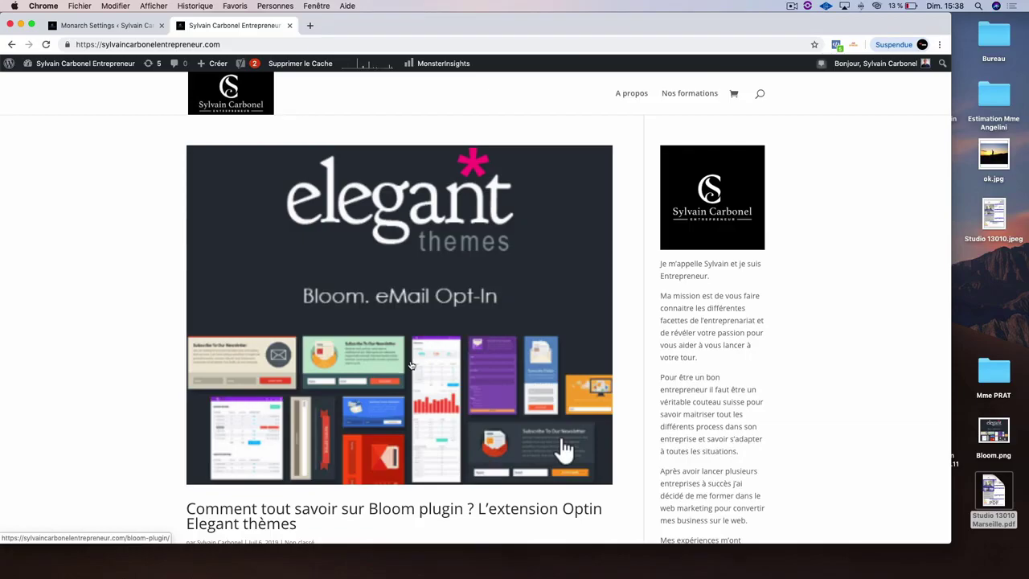
scroll(410, 364, down, 20)
scroll(411, 362, down, 20)
scroll(412, 361, down, 15)
scroll(412, 361, up, 5)
scroll(411, 362, up, 20)
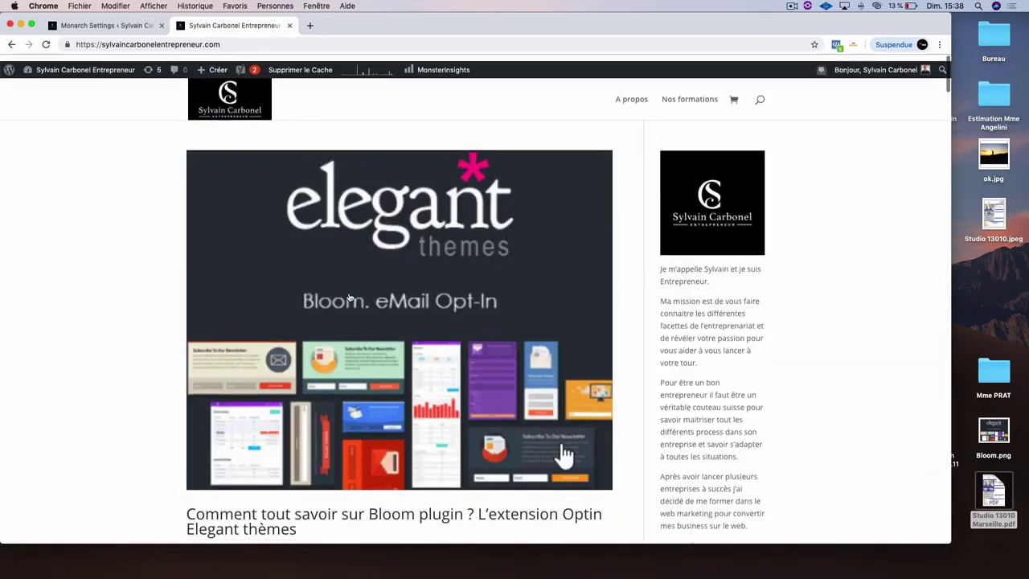
scroll(350, 297, down, 1)
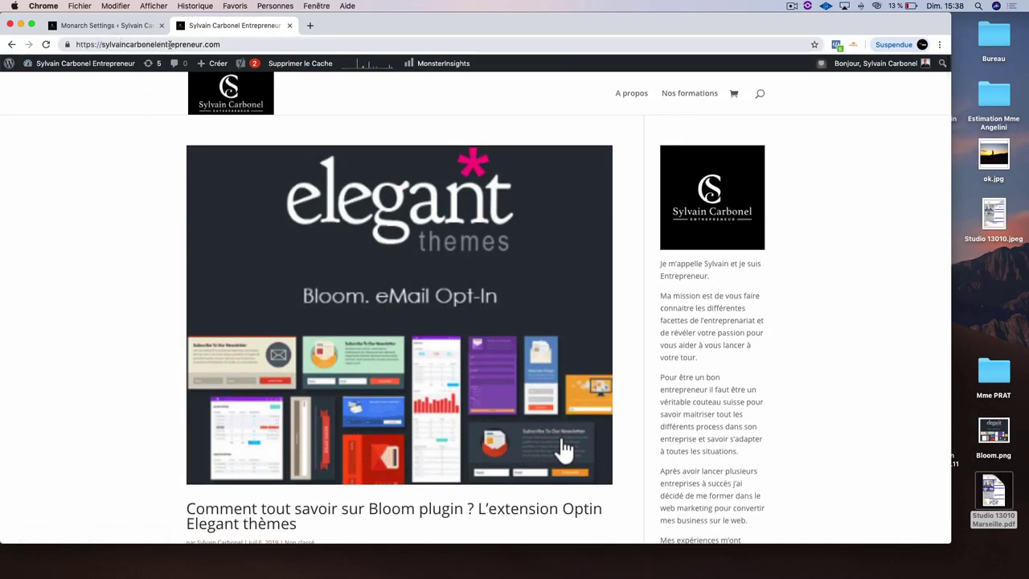